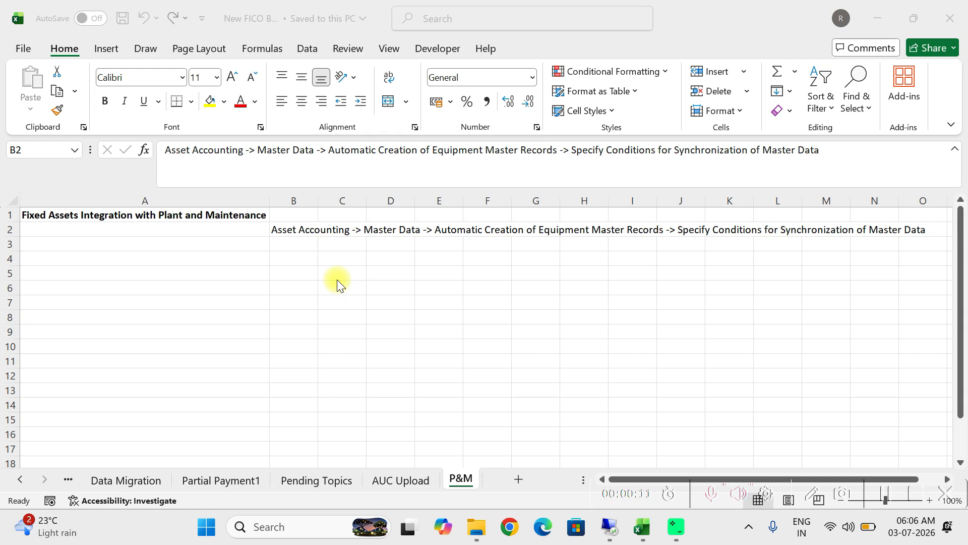
- Review the configuration path in cell B2, switch to SAP GUI and close the navigation path window
{"action": "left_click", "coordinate": [216, 257]}
{"action": "left_click_drag", "start_coordinate": [164, 149], "coordinate": [825, 158]}
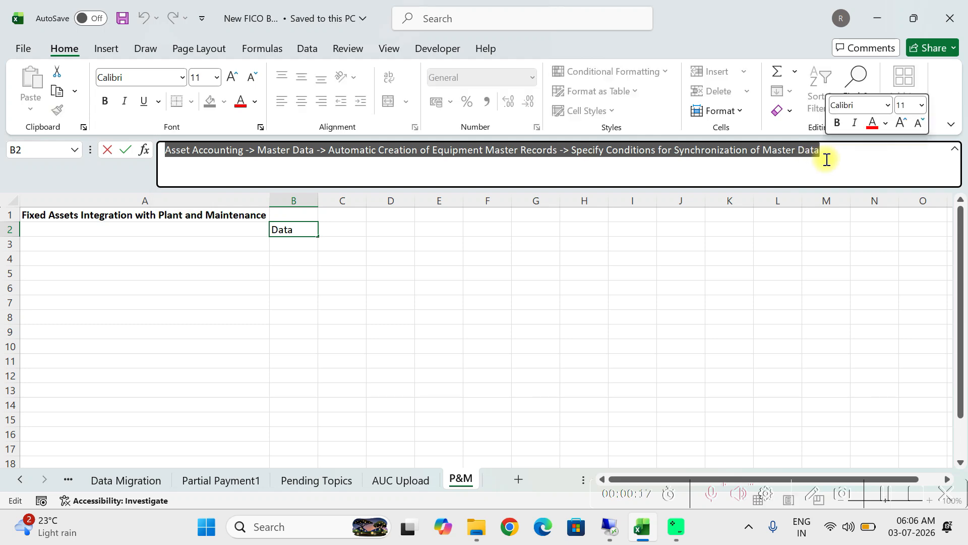
{"action": "left_click", "coordinate": [611, 529]}
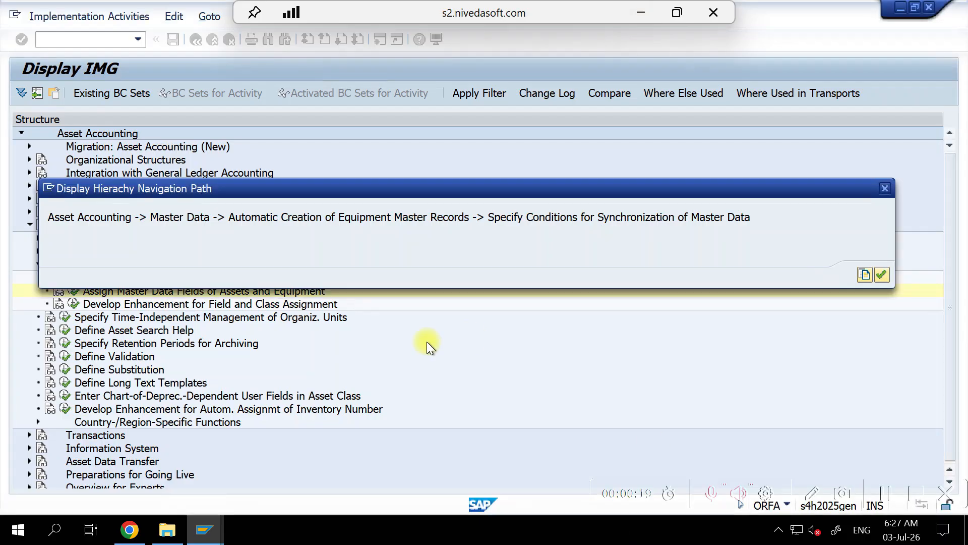
{"action": "left_click", "coordinate": [885, 188]}
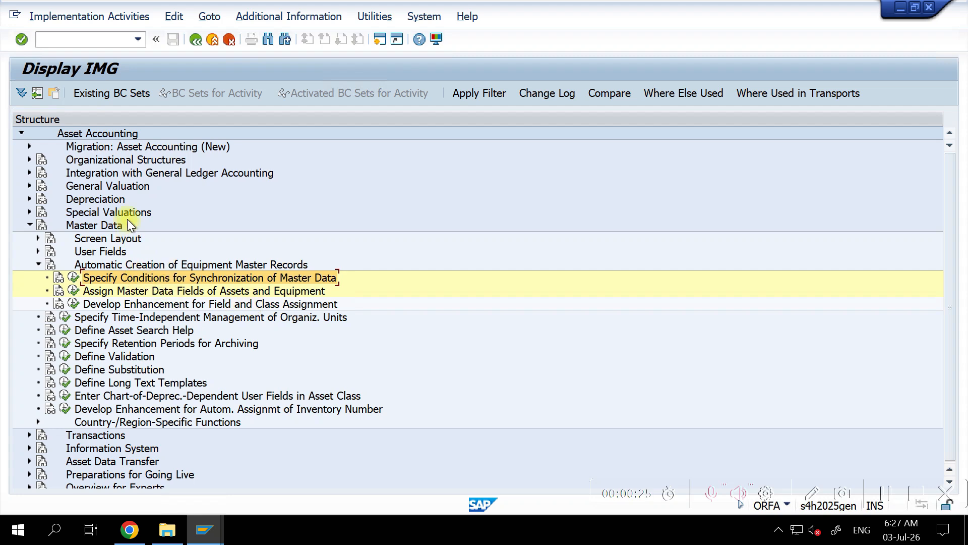
- Open Specify Conditions for Synchronization of Master Data under Asset Accounting, Master Data, Automatic Creation of Equipment Master Records
{"action": "left_click", "coordinate": [108, 130]}
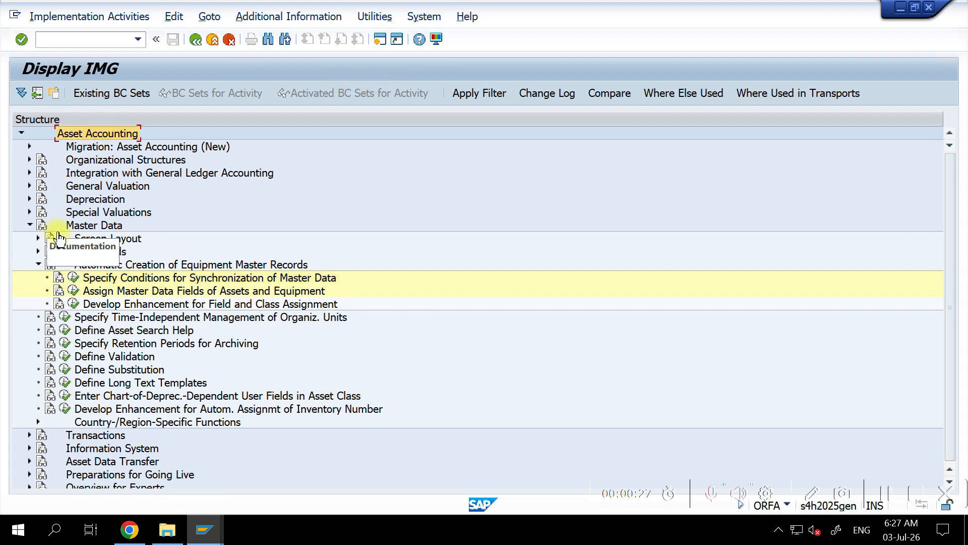
{"action": "left_click", "coordinate": [83, 230]}
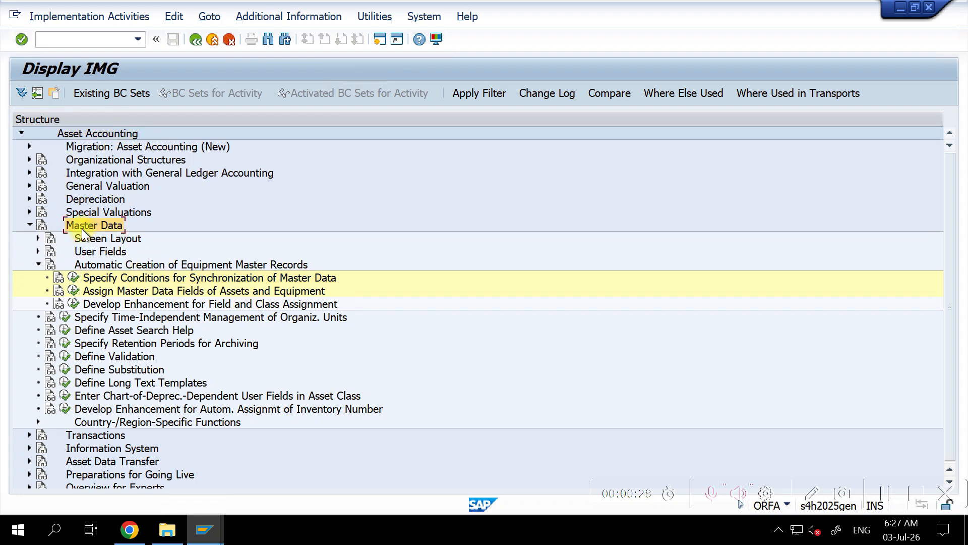
{"action": "left_click", "coordinate": [122, 268]}
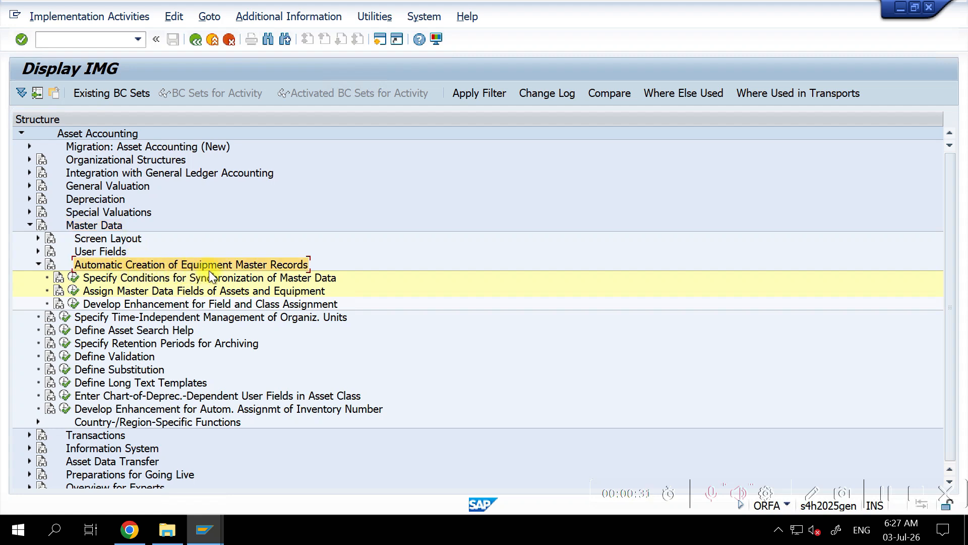
{"action": "left_click", "coordinate": [75, 277]}
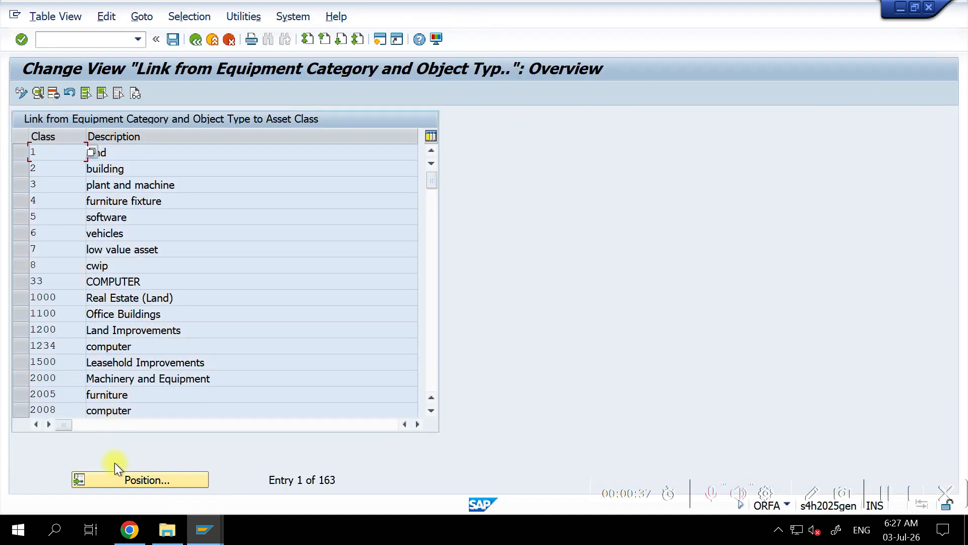
- Position the asset class list at P and open the details of class P&M
{"action": "left_click", "coordinate": [133, 477]}
{"action": "type", "text": "P"}
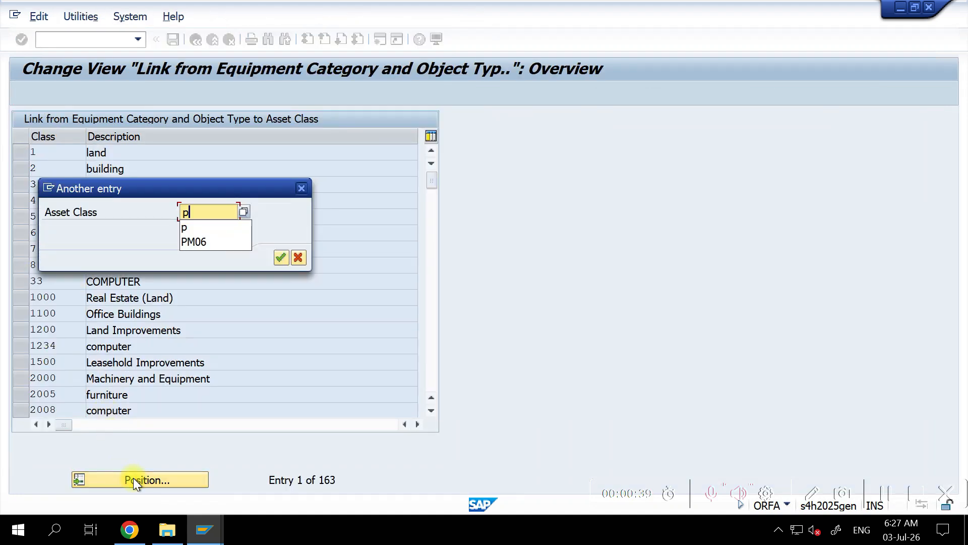
{"action": "key", "text": "Return"}
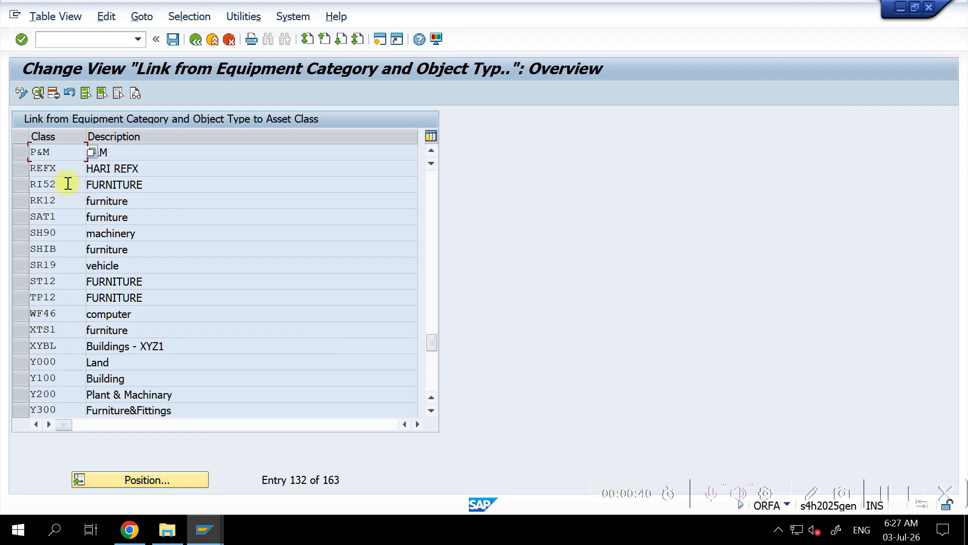
{"action": "left_click", "coordinate": [119, 151]}
{"action": "double_click", "coordinate": [60, 152]}
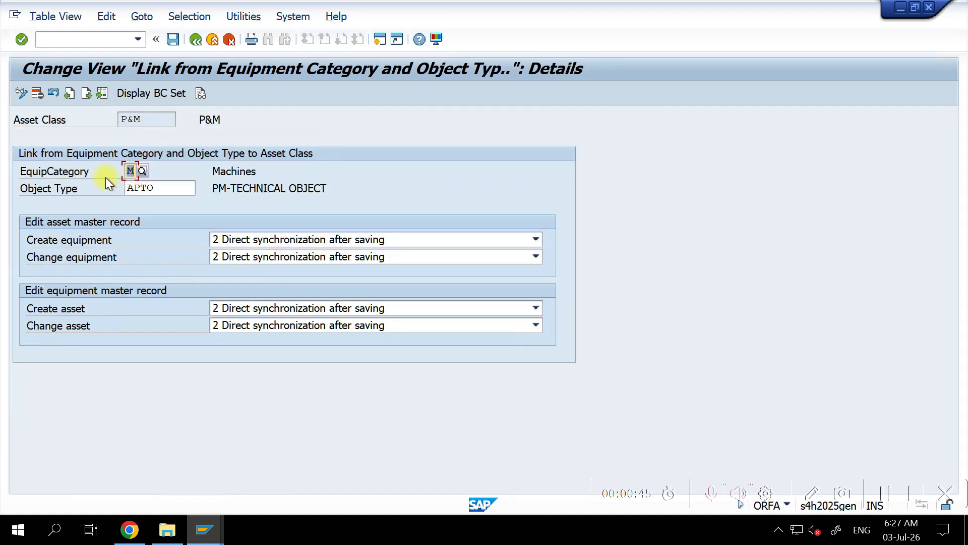
- Review P&M's equipment category, object type and synchronization options, keeping direct synchronization after saving for Create equipment, and return to the overview
{"action": "left_click", "coordinate": [135, 170]}
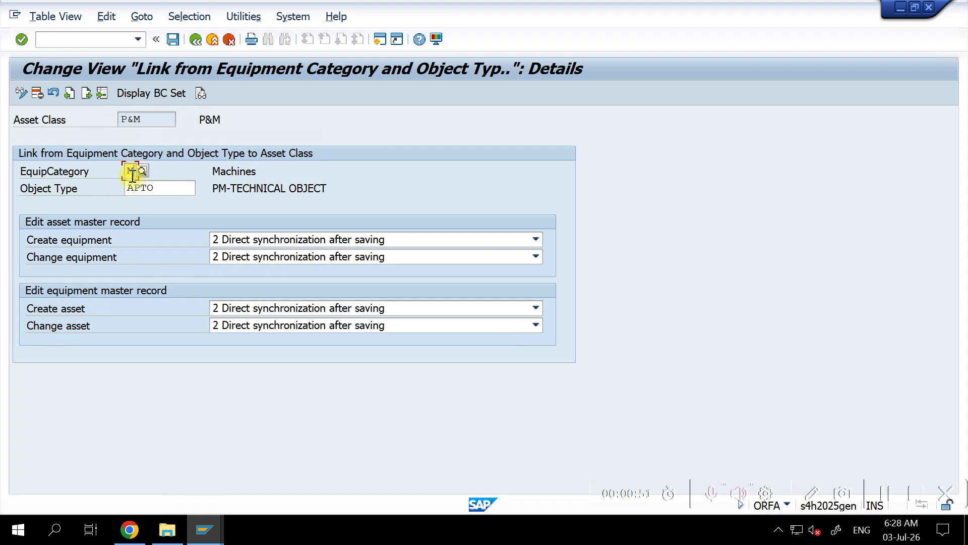
{"action": "left_click_drag", "start_coordinate": [159, 188], "coordinate": [112, 191]}
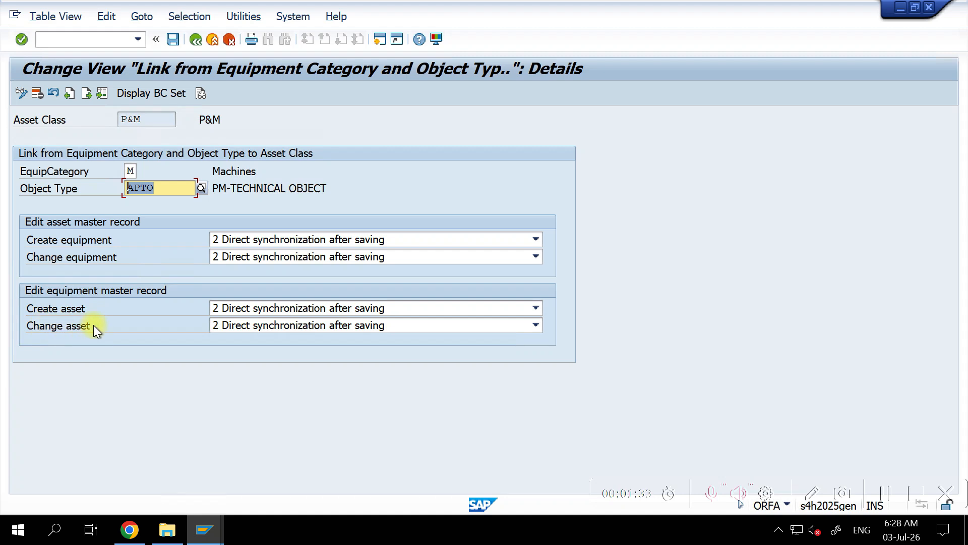
{"action": "left_click", "coordinate": [319, 234]}
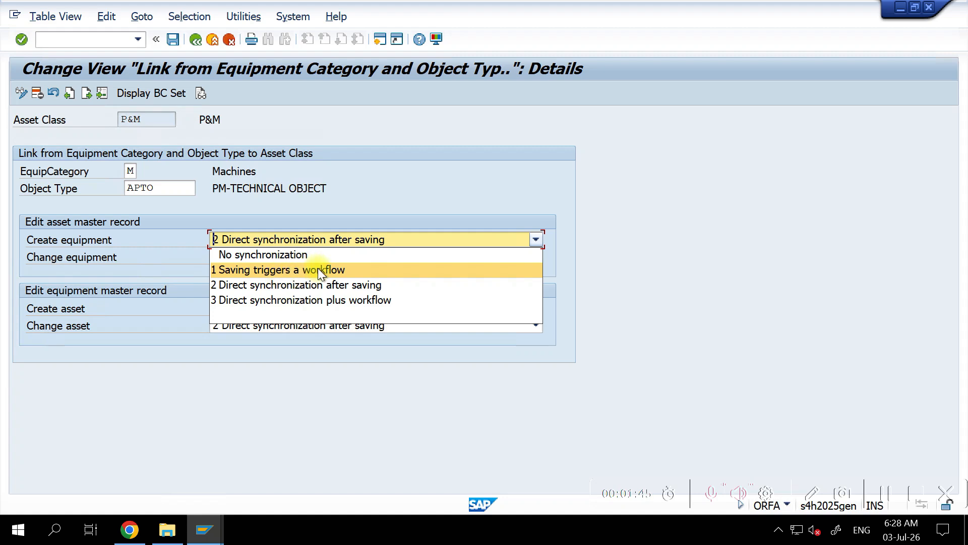
{"action": "left_click", "coordinate": [241, 286]}
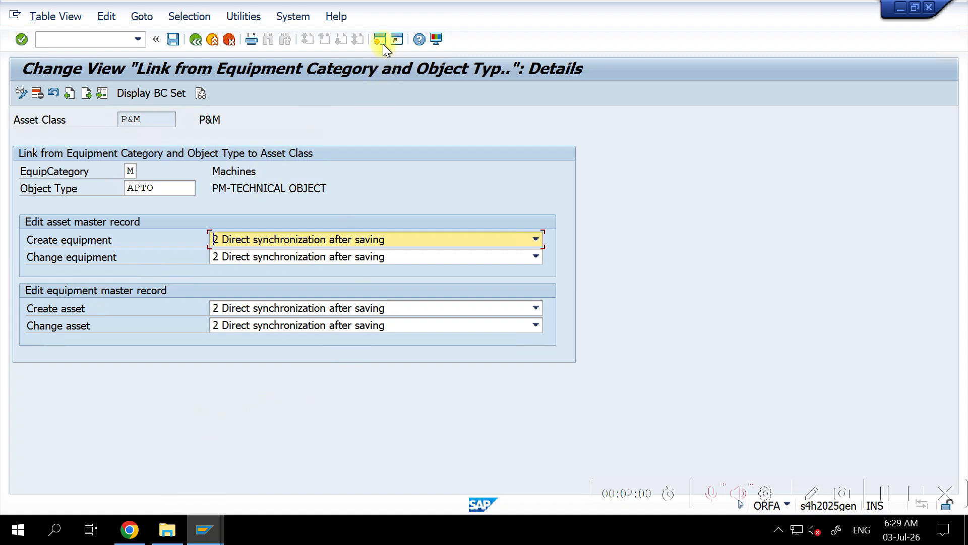
{"action": "left_click", "coordinate": [195, 40]}
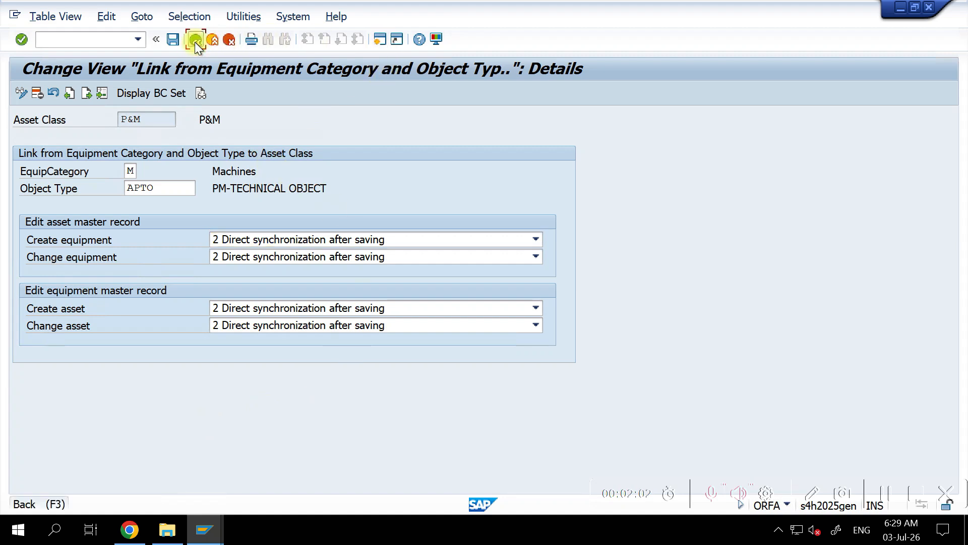
- Switch to the SAP Easy Access session and start transaction IE01 for creating equipment
{"action": "mouse_move", "coordinate": [206, 534]}
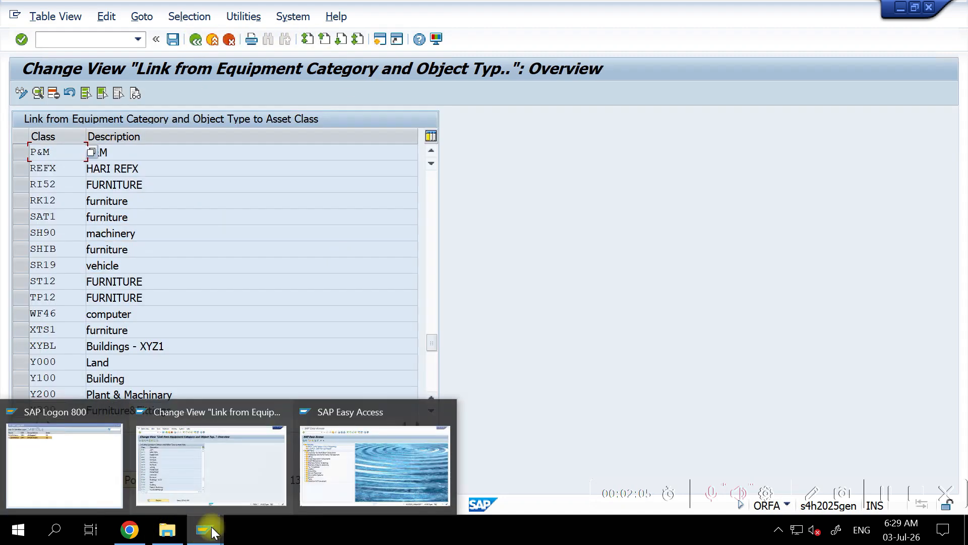
{"action": "left_click", "coordinate": [325, 451]}
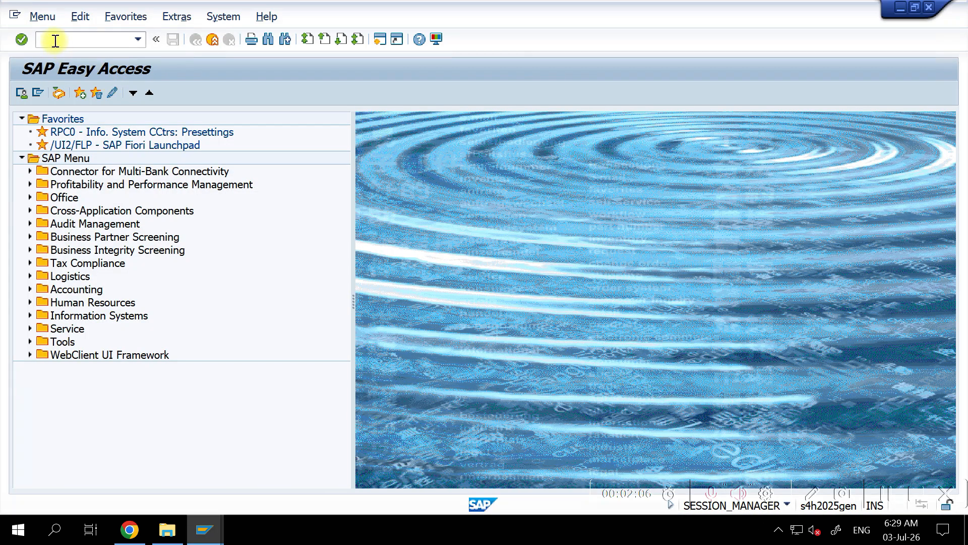
{"action": "type", "text": "IK"}
{"action": "key", "text": "BackSpace"}
{"action": "type", "text": "E01"}
{"action": "key", "text": "Return"}
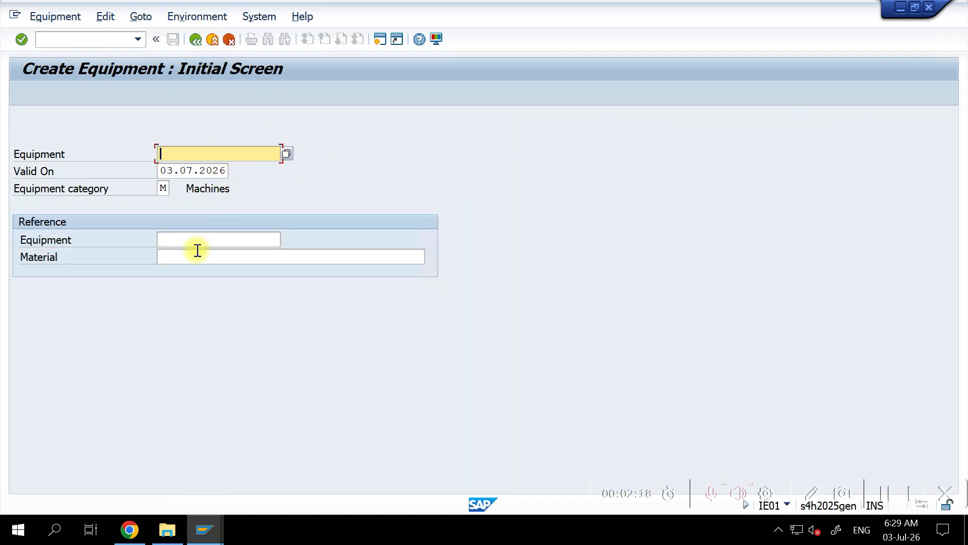
- Enter 10003081 as the reference equipment, keeping equipment category M
{"action": "left_click", "coordinate": [199, 239]}
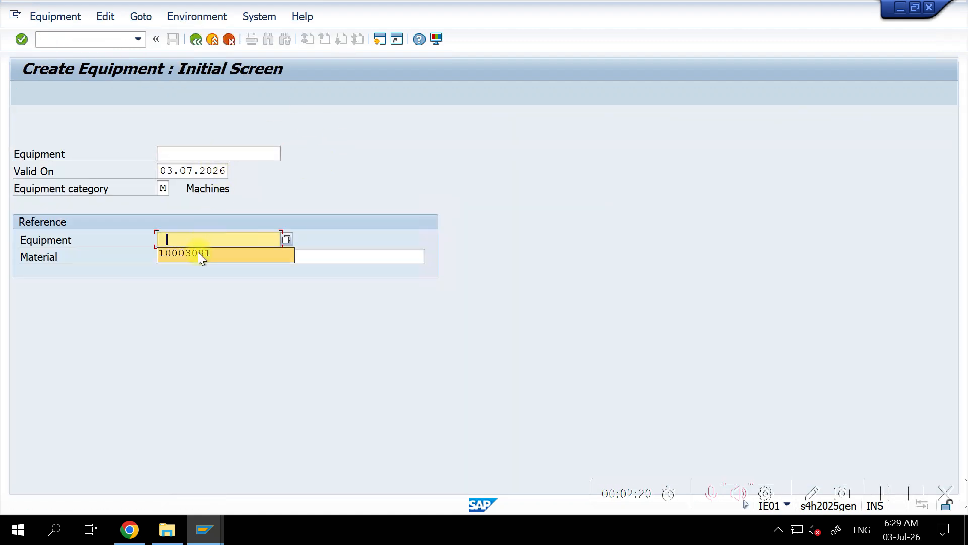
{"action": "left_click", "coordinate": [198, 252]}
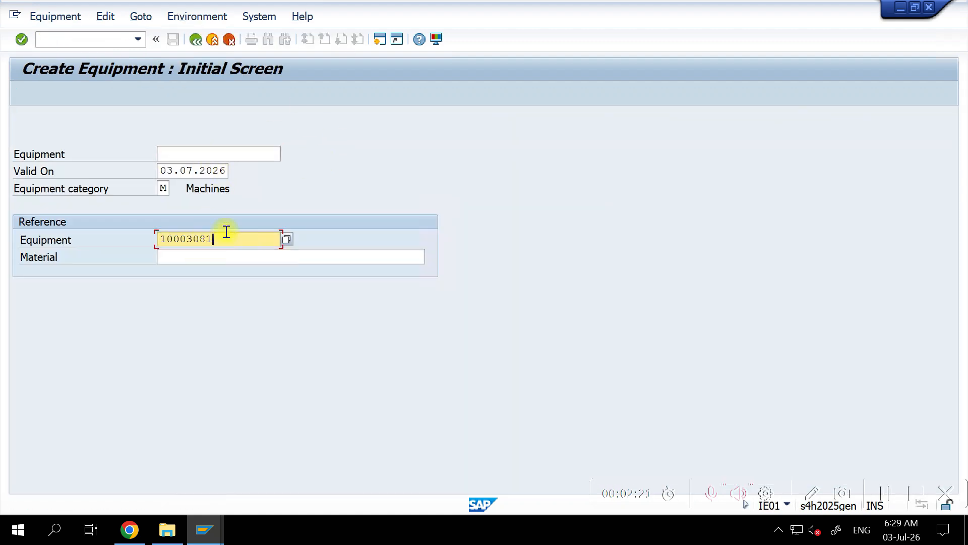
{"action": "left_click", "coordinate": [165, 186]}
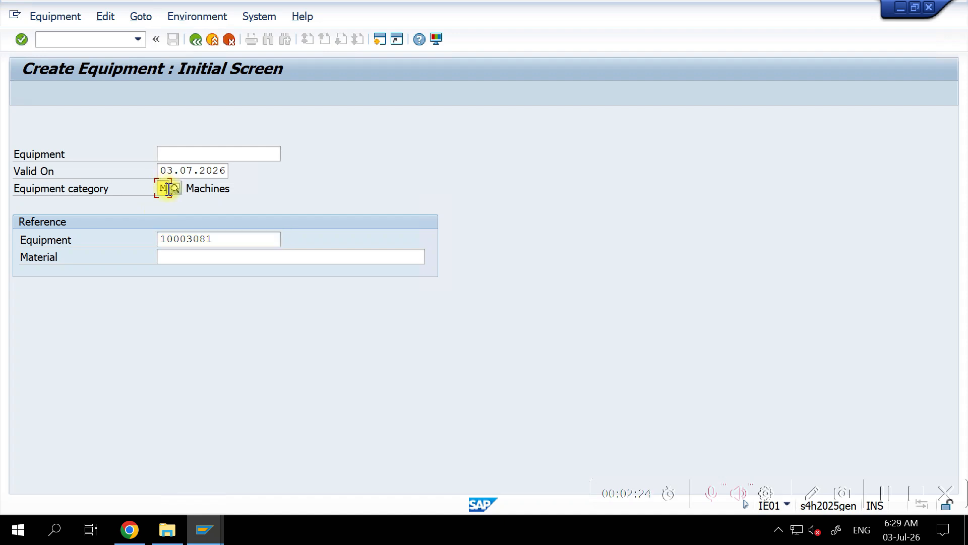
- Check the equipment category in the P&M asset class details of the configuration session, then return to the equipment creation screen
{"action": "left_click", "coordinate": [201, 533]}
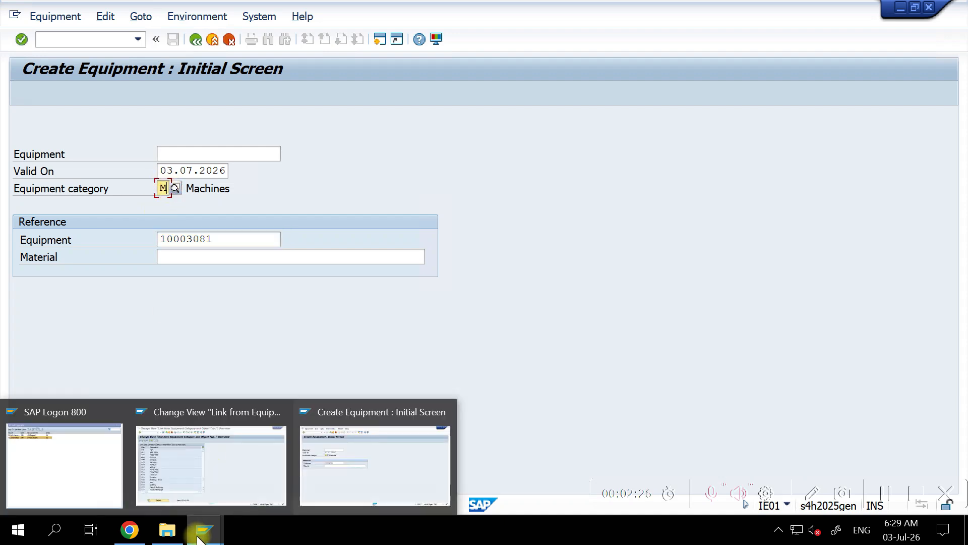
{"action": "left_click", "coordinate": [246, 488]}
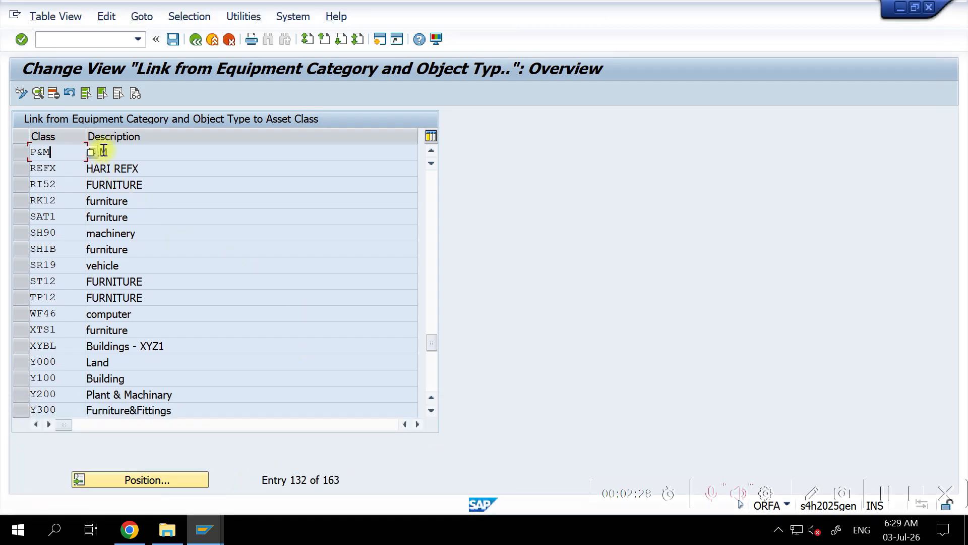
{"action": "double_click", "coordinate": [103, 150]}
{"action": "left_click", "coordinate": [131, 171]}
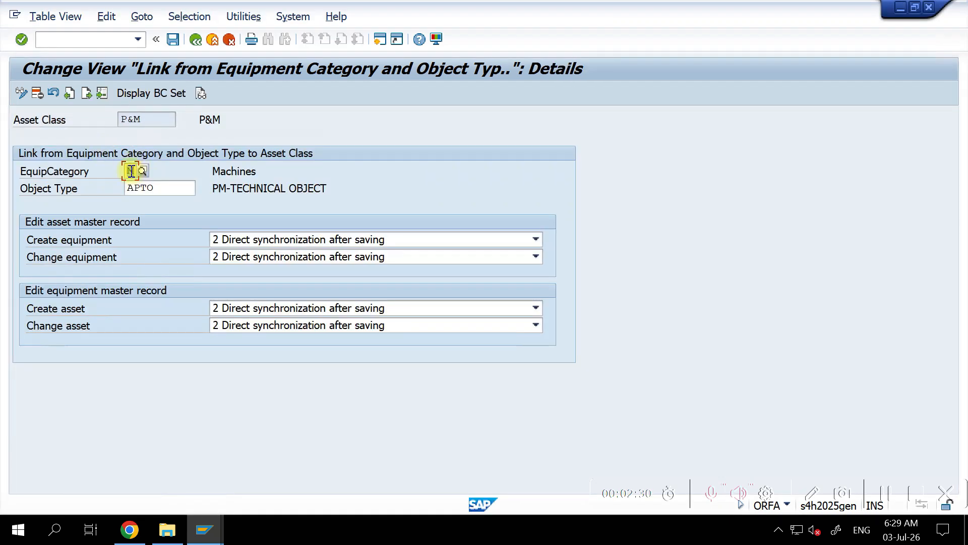
{"action": "double_click", "coordinate": [131, 171]}
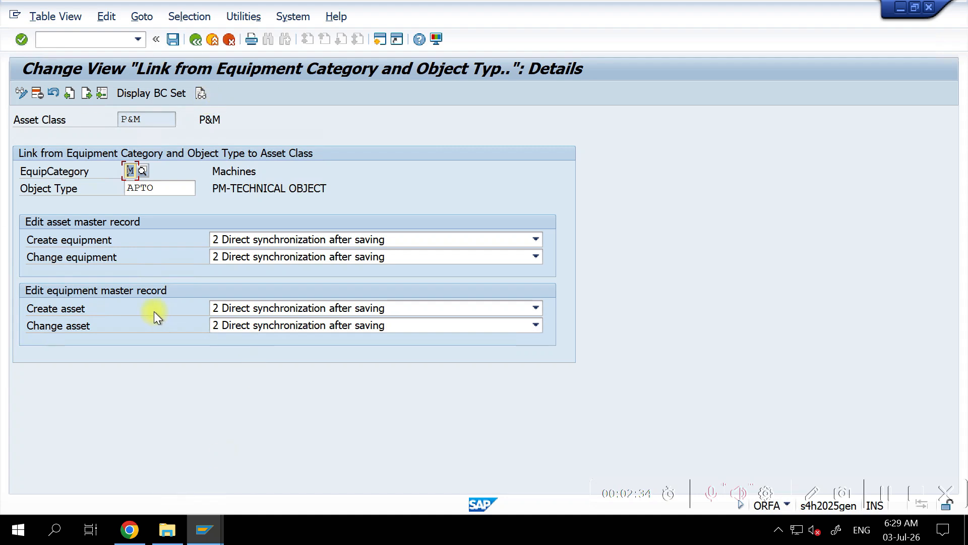
{"action": "key", "text": "alt+Tab"}
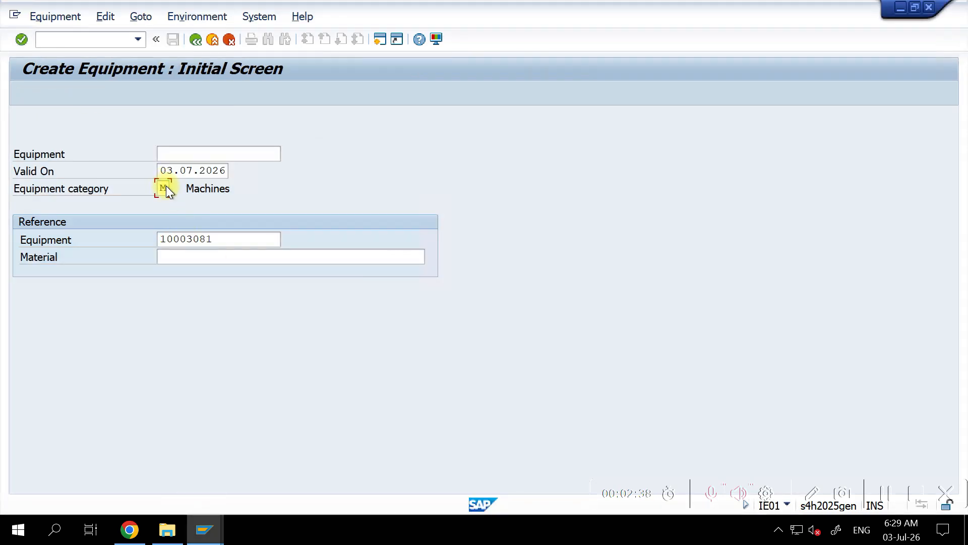
- Proceed to the new equipment's general data, copying all sub-objects from the reference equipment and keeping its description
{"action": "key", "text": "Return"}
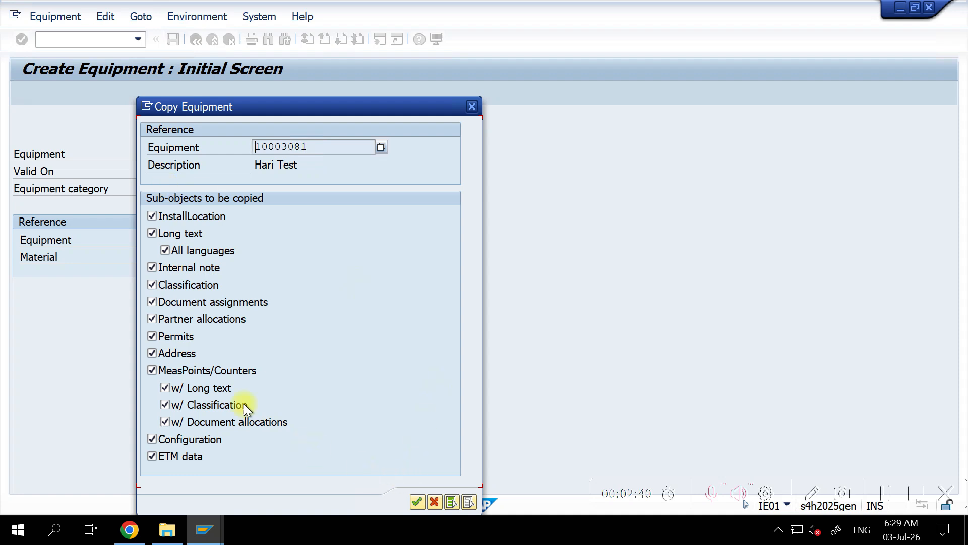
{"action": "left_click", "coordinate": [415, 502]}
{"action": "key", "text": "Return"}
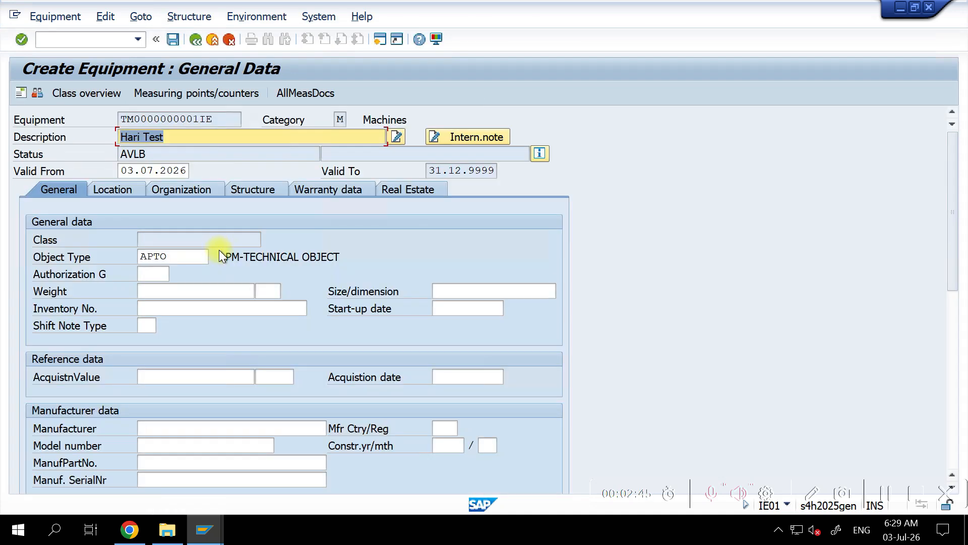
{"action": "left_click", "coordinate": [164, 140]}
{"action": "left_click", "coordinate": [164, 140]}
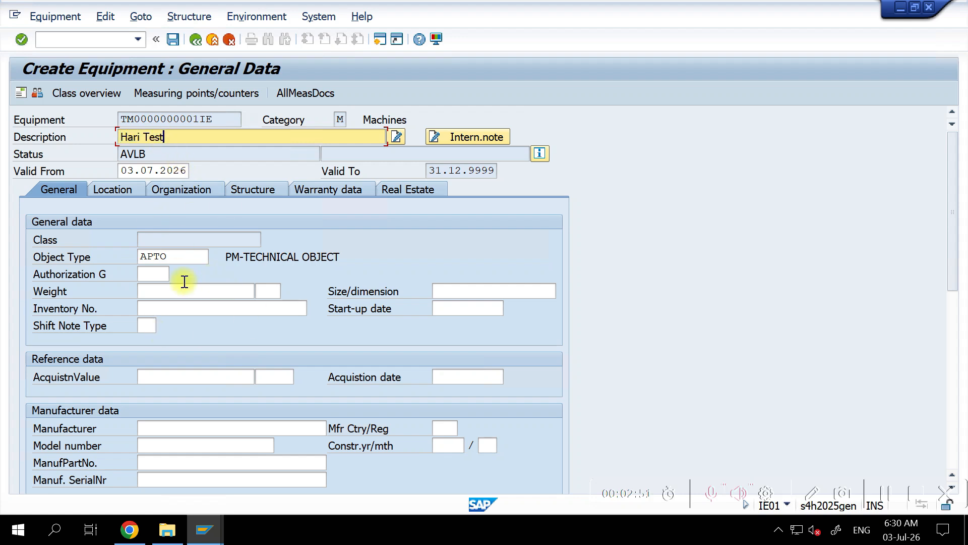
- Compare the new equipment's object type and category with the settings of asset class P&M in the configuration session
{"action": "left_click_drag", "start_coordinate": [175, 261], "coordinate": [114, 258]}
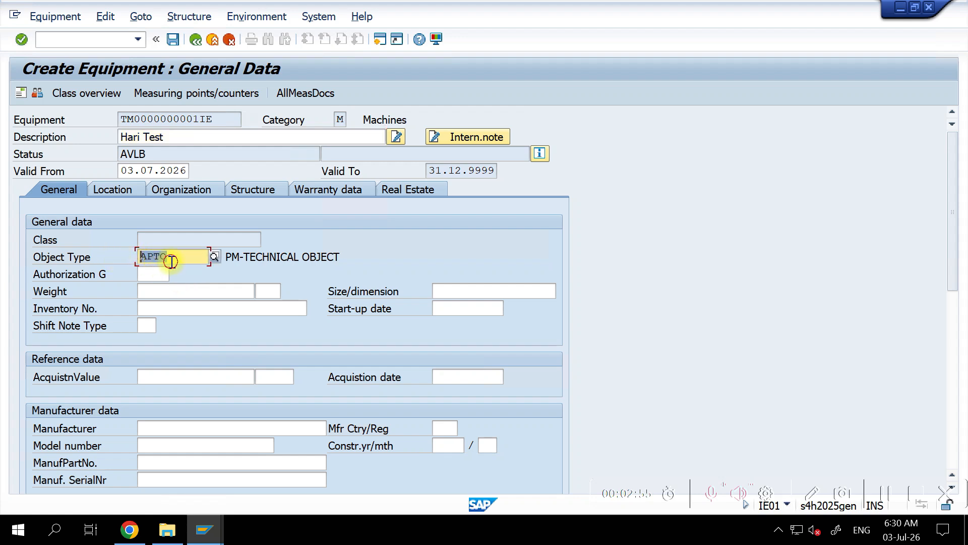
{"action": "key", "text": "alt+Tab"}
{"action": "left_click_drag", "start_coordinate": [155, 188], "coordinate": [62, 193]}
{"action": "key", "text": "alt+Tab"}
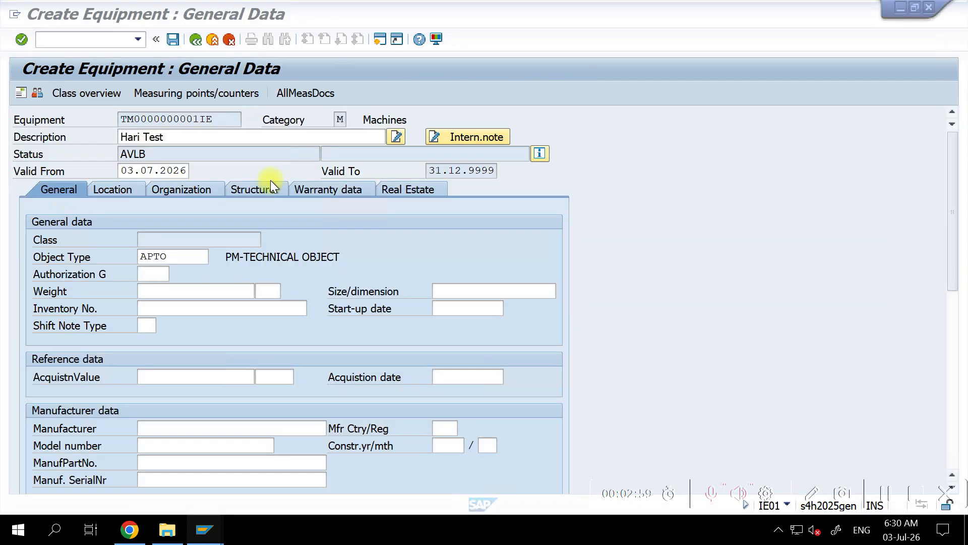
{"action": "left_click", "coordinate": [340, 119]}
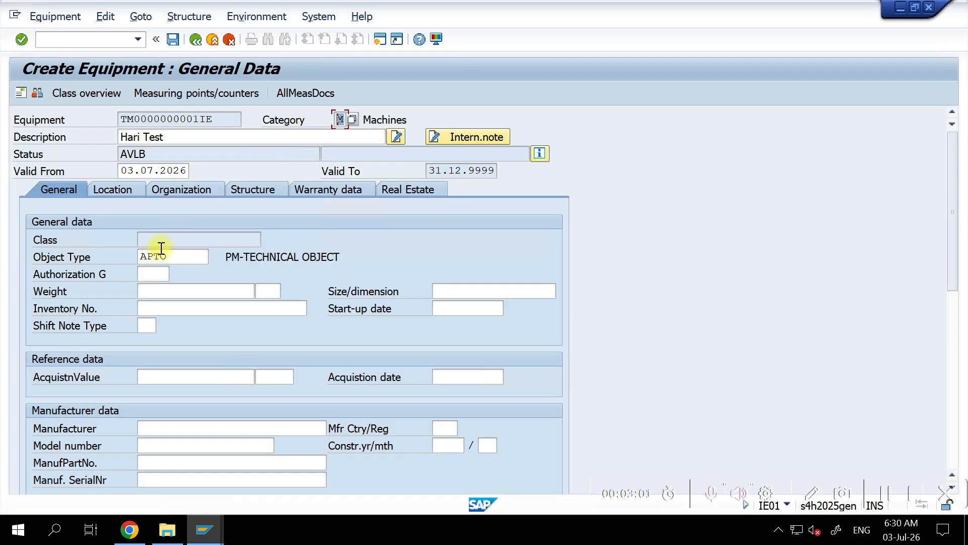
{"action": "left_click_drag", "start_coordinate": [173, 256], "coordinate": [41, 276]}
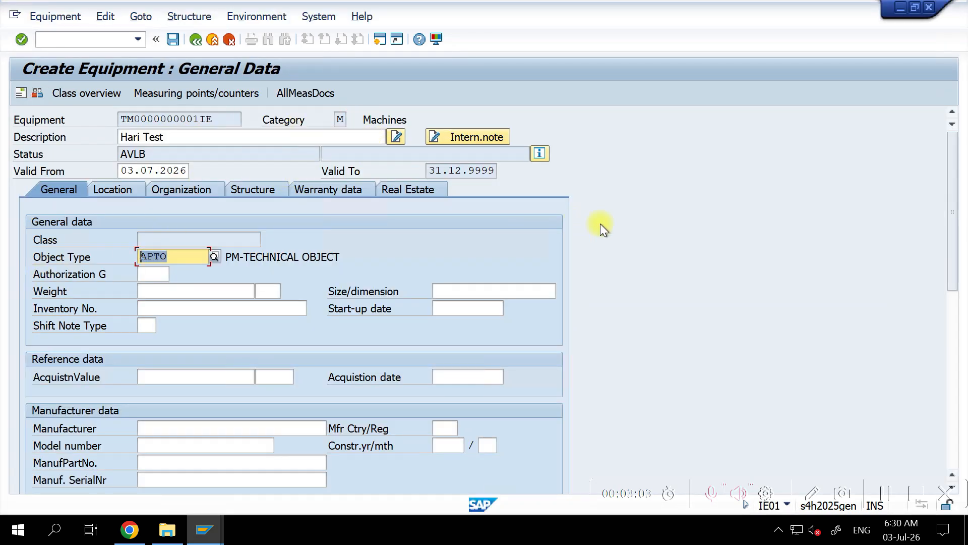
- Clear the asset number and subnumber copied from the reference in the new equipment's organization data
{"action": "left_click", "coordinate": [110, 190]}
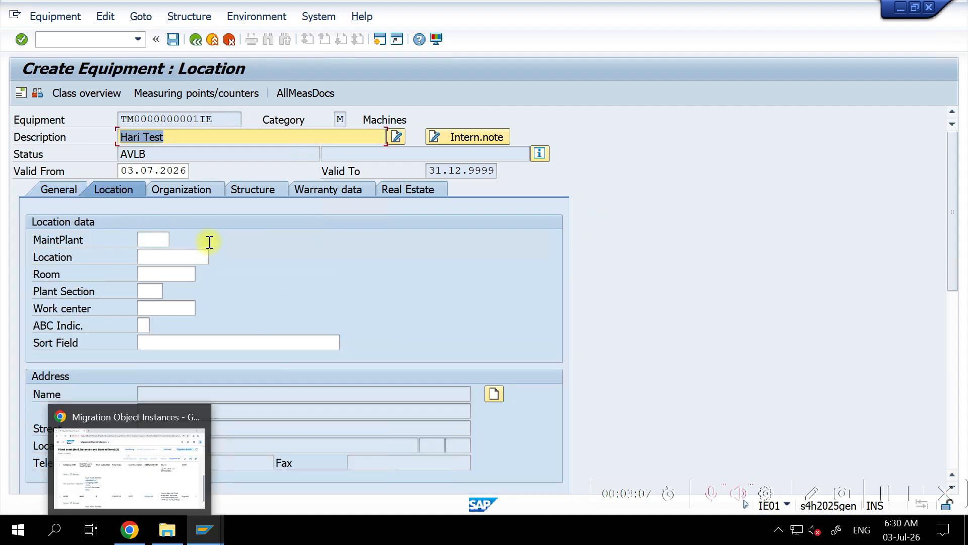
{"action": "left_click", "coordinate": [196, 186]}
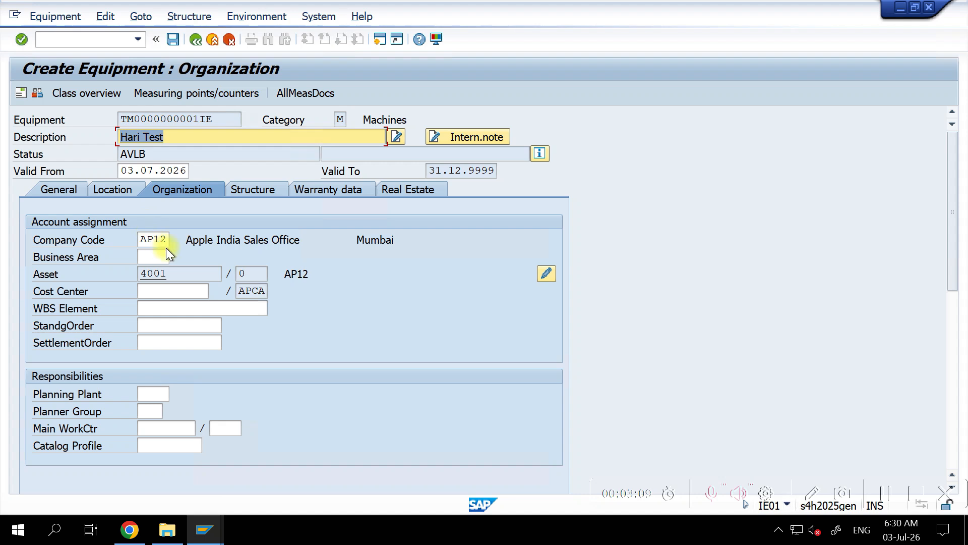
{"action": "left_click", "coordinate": [179, 272]}
{"action": "left_click_drag", "start_coordinate": [100, 273], "coordinate": [97, 272]}
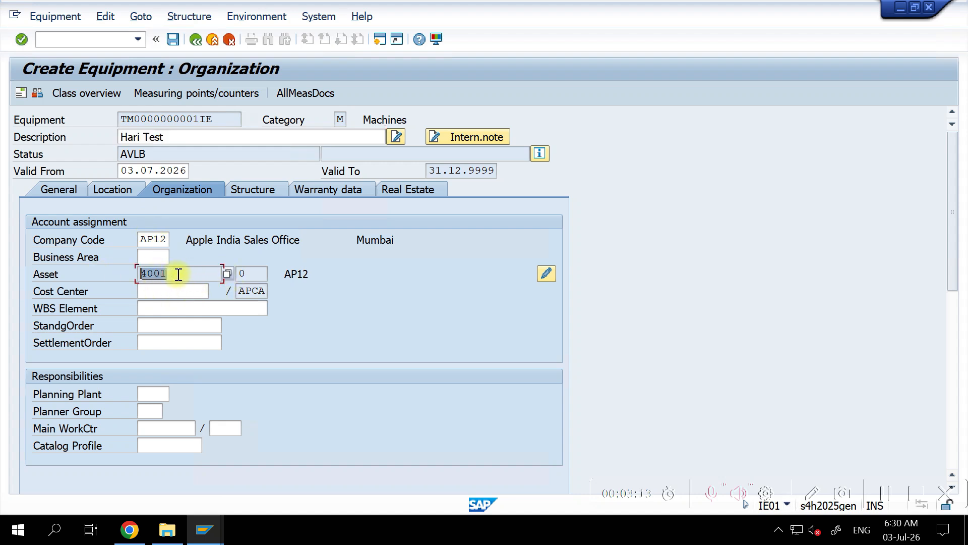
{"action": "left_click", "coordinate": [548, 272]}
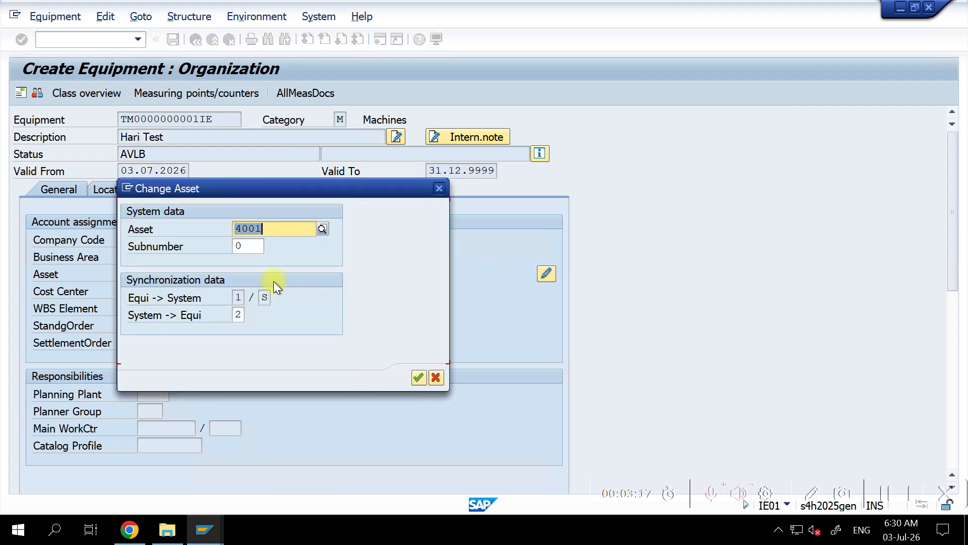
{"action": "key", "text": "BackSpace"}
{"action": "left_click", "coordinate": [254, 252]}
{"action": "key", "text": "BackSpace"}
{"action": "key", "text": "Return"}
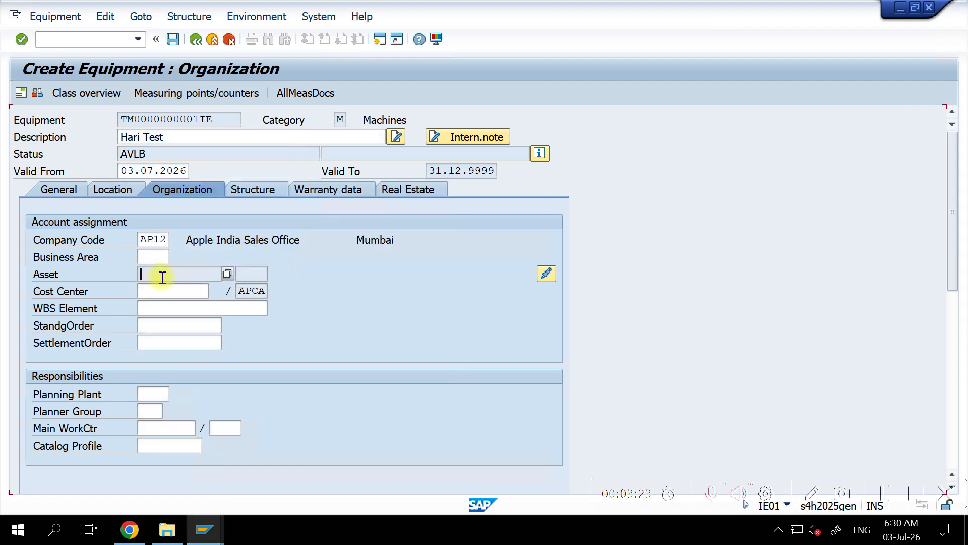
{"action": "left_click", "coordinate": [165, 277]}
- Review the new equipment's structure and warranty data, then save the equipment from its organization data
{"action": "left_click", "coordinate": [256, 189]}
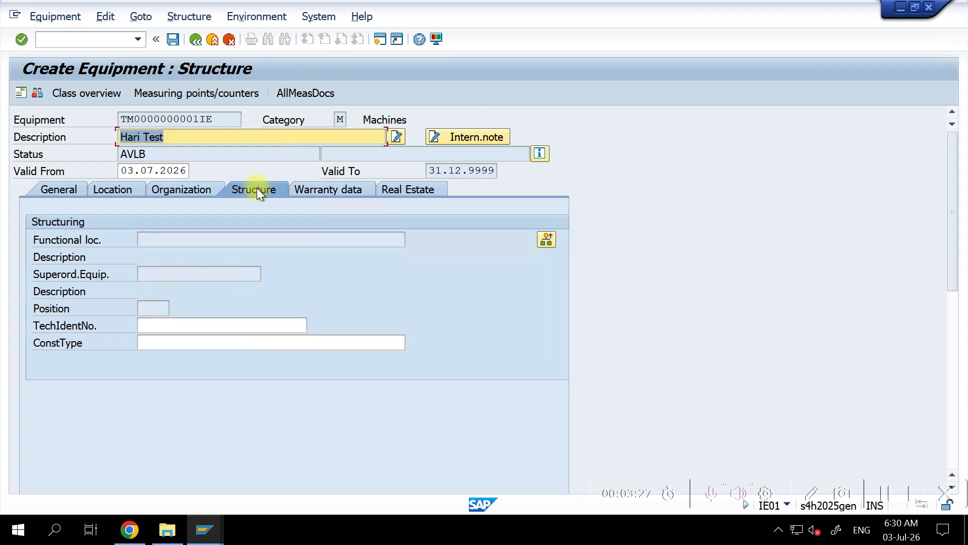
{"action": "left_click", "coordinate": [316, 193]}
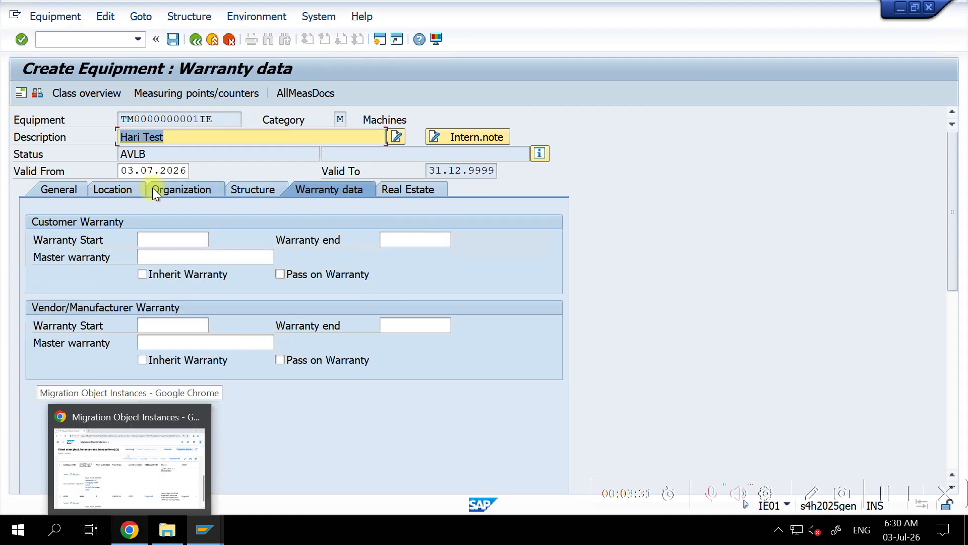
{"action": "left_click", "coordinate": [174, 189]}
{"action": "left_click", "coordinate": [172, 39]}
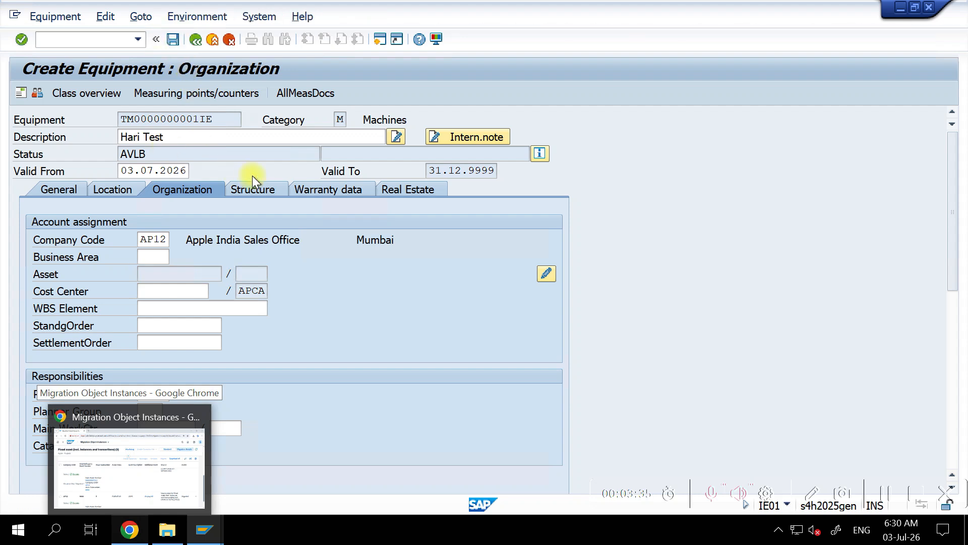
{"action": "left_click", "coordinate": [138, 414]}
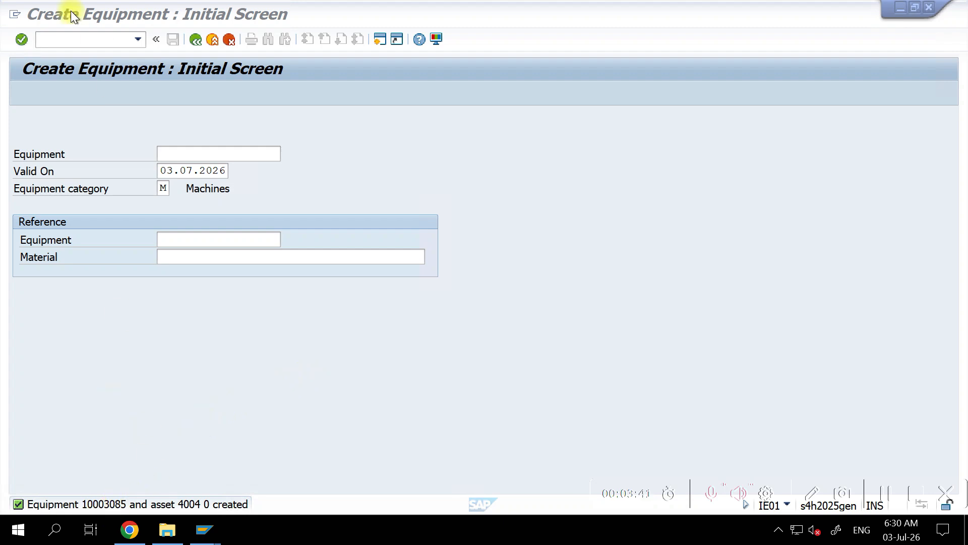
- Display the newly created equipment and check the asset assigned in its organization data
{"action": "left_click", "coordinate": [284, 121]}
{"action": "left_click", "coordinate": [55, 16]}
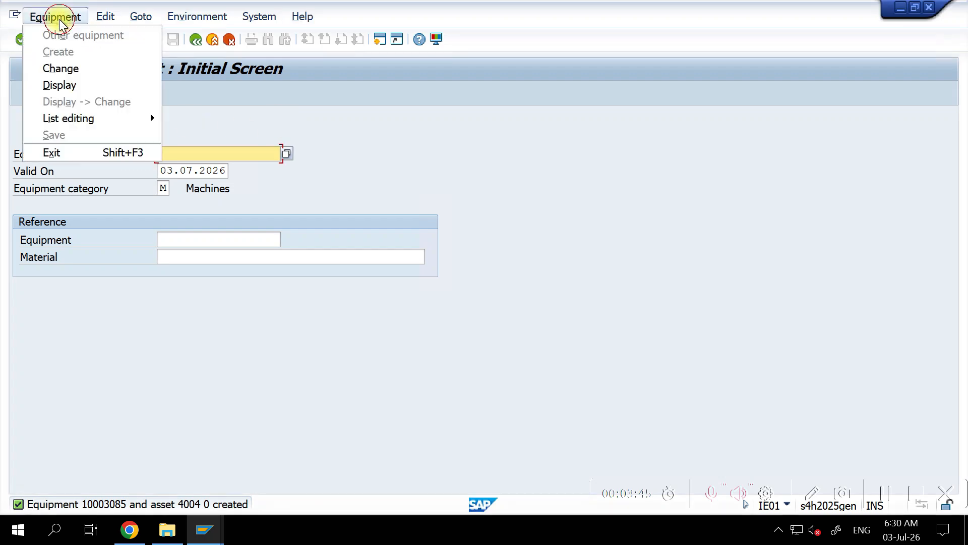
{"action": "left_click", "coordinate": [61, 85]}
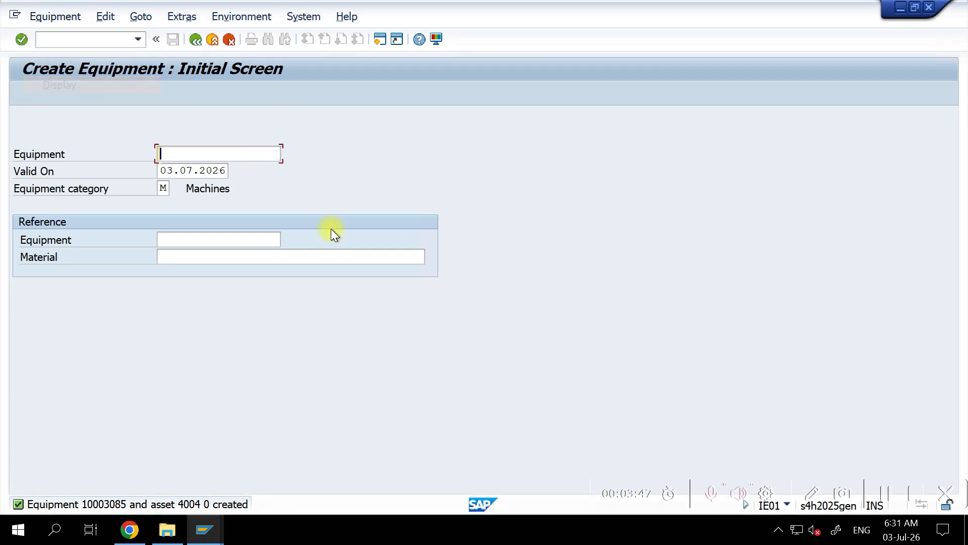
{"action": "key", "text": "Return"}
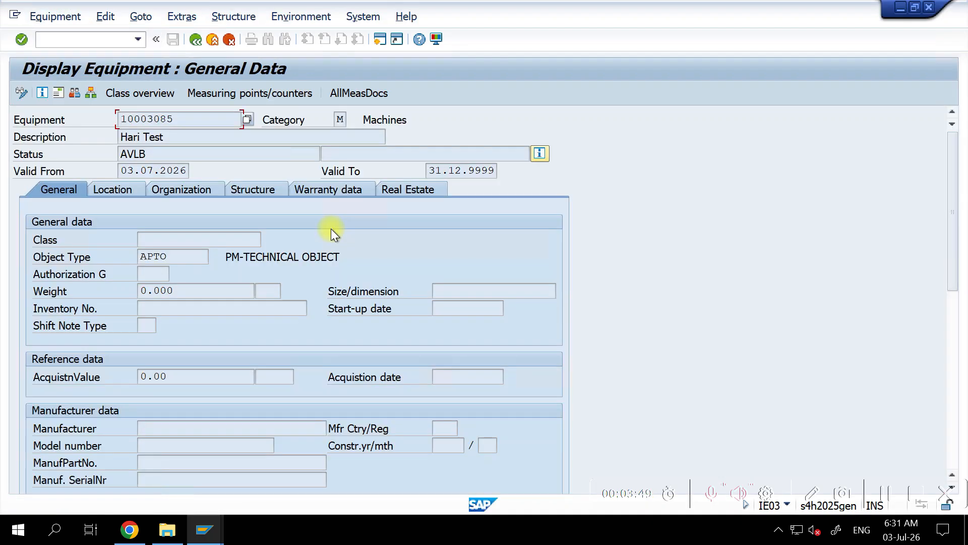
{"action": "left_click", "coordinate": [182, 194]}
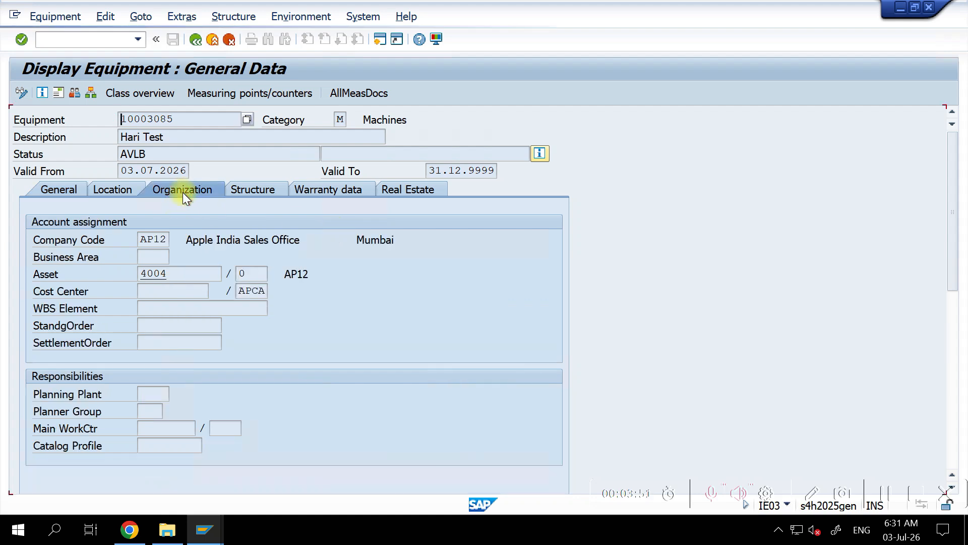
{"action": "double_click", "coordinate": [184, 274]}
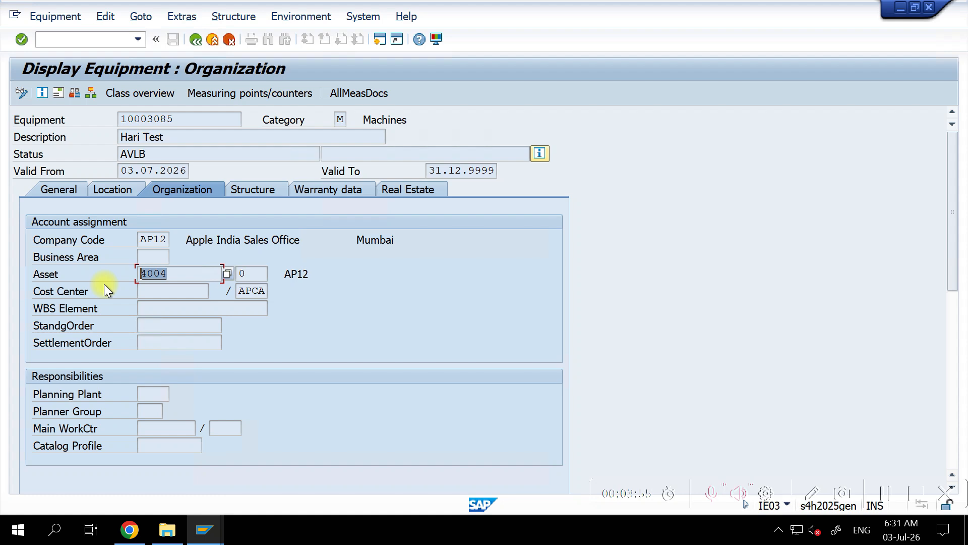
- Examine the linked asset's master data, including its equipment assignment and origin details, and return to the equipment
{"action": "double_click", "coordinate": [157, 272]}
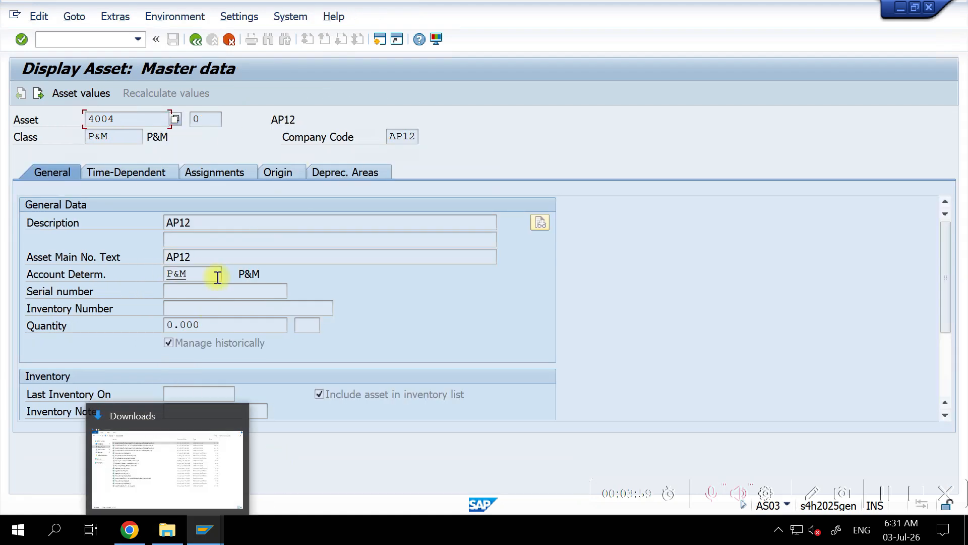
{"action": "left_click", "coordinate": [149, 174]}
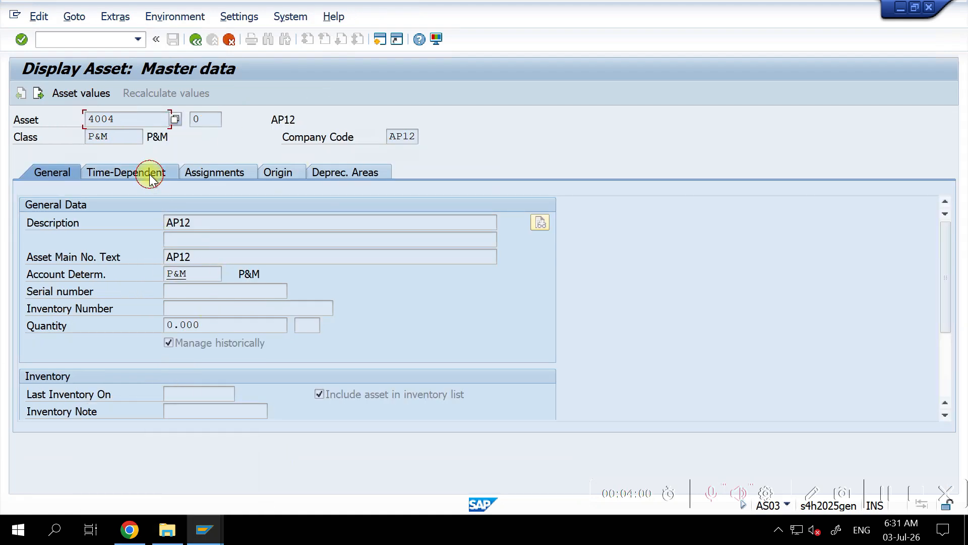
{"action": "left_click", "coordinate": [220, 171]}
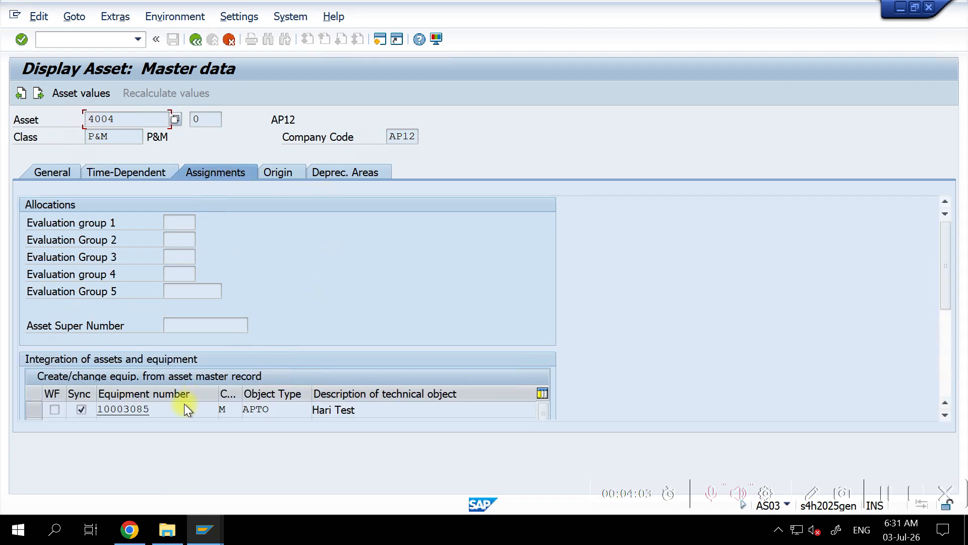
{"action": "double_click", "coordinate": [163, 414]}
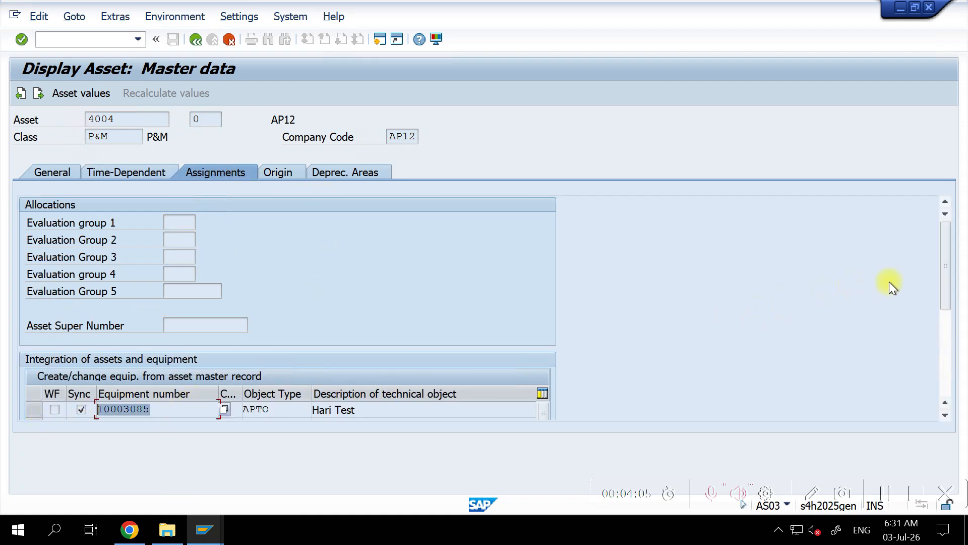
{"action": "left_click_drag", "start_coordinate": [946, 273], "coordinate": [947, 317]}
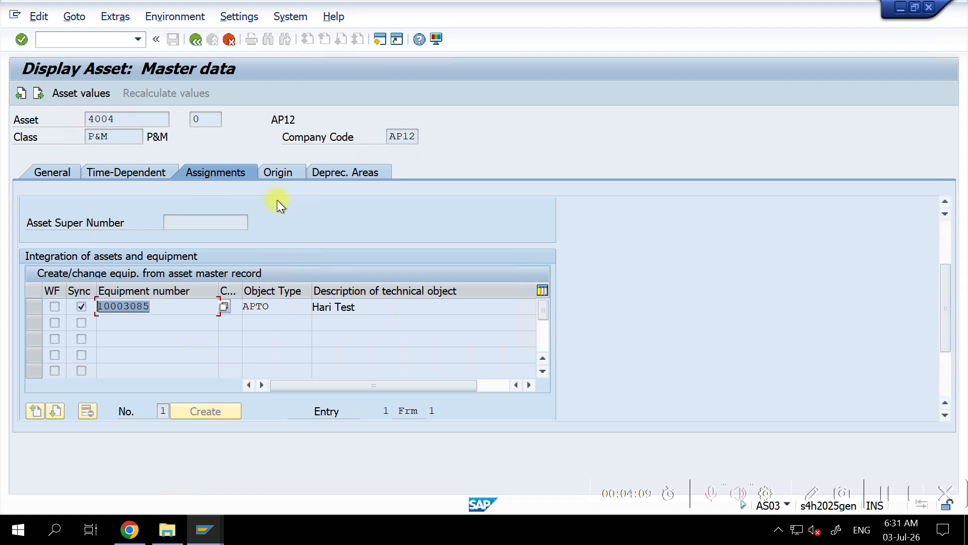
{"action": "left_click", "coordinate": [281, 172]}
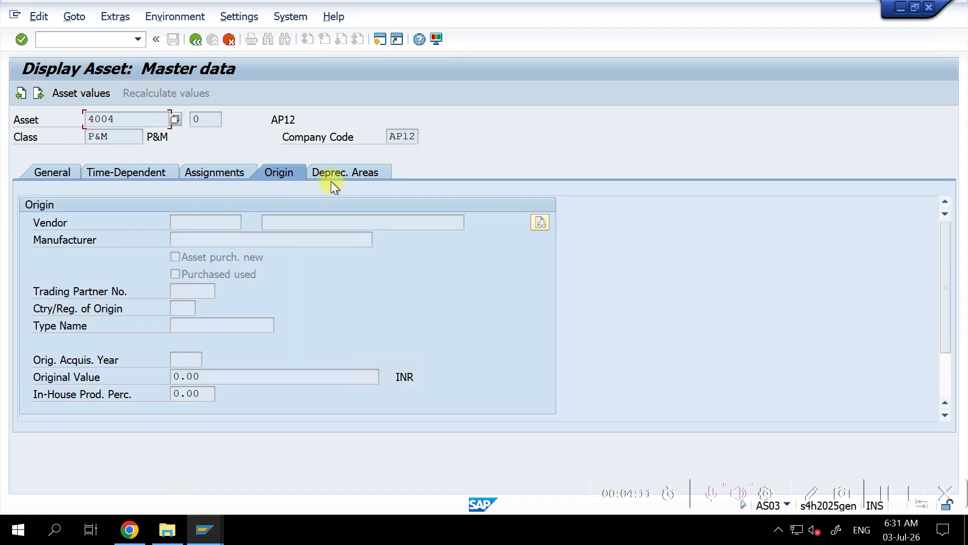
{"action": "left_click", "coordinate": [194, 39]}
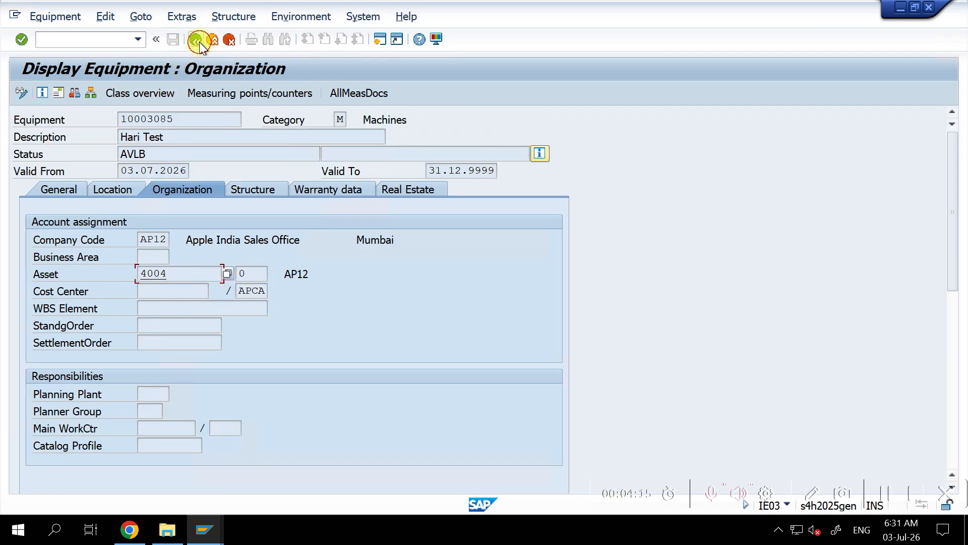
- Leave the equipment display and reopen the same equipment 10003085 in change mode
{"action": "left_click", "coordinate": [199, 41]}
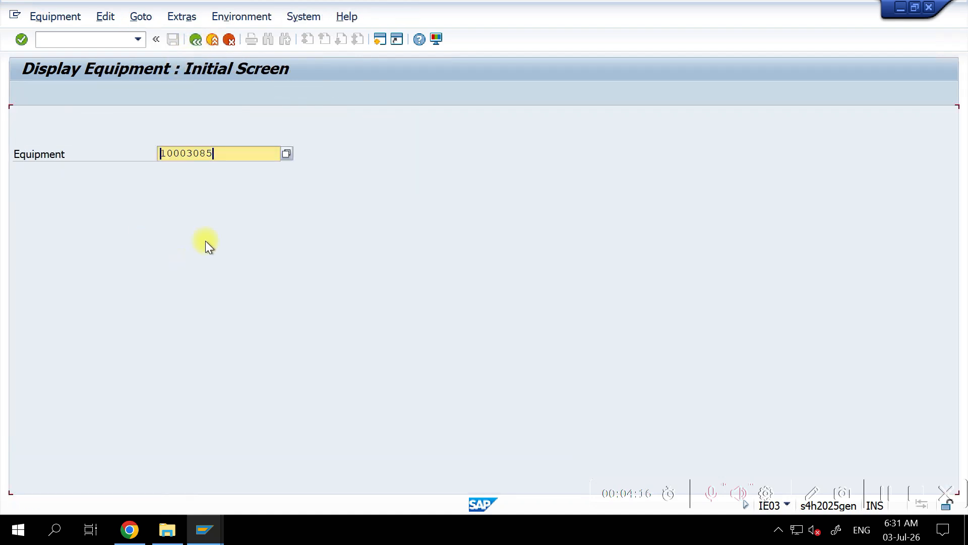
{"action": "left_click", "coordinate": [62, 16]}
{"action": "left_click", "coordinate": [63, 70]}
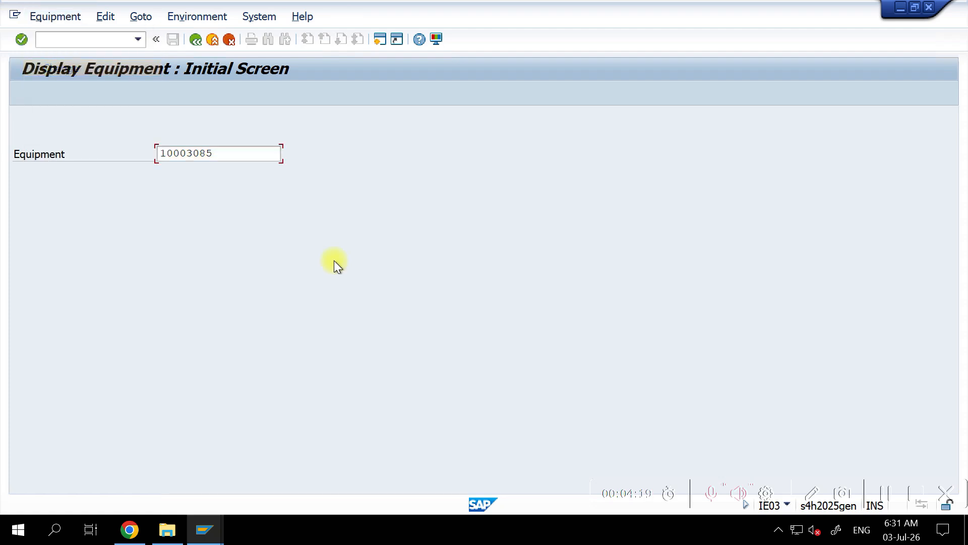
{"action": "key", "text": "Return"}
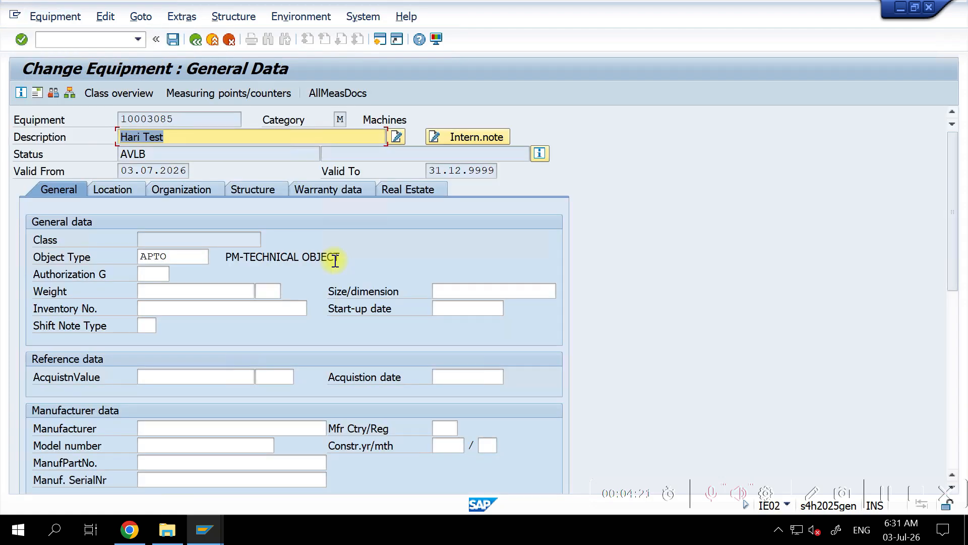
- Append 1 to the end of the equipment's description and save the change
{"action": "left_click", "coordinate": [116, 191]}
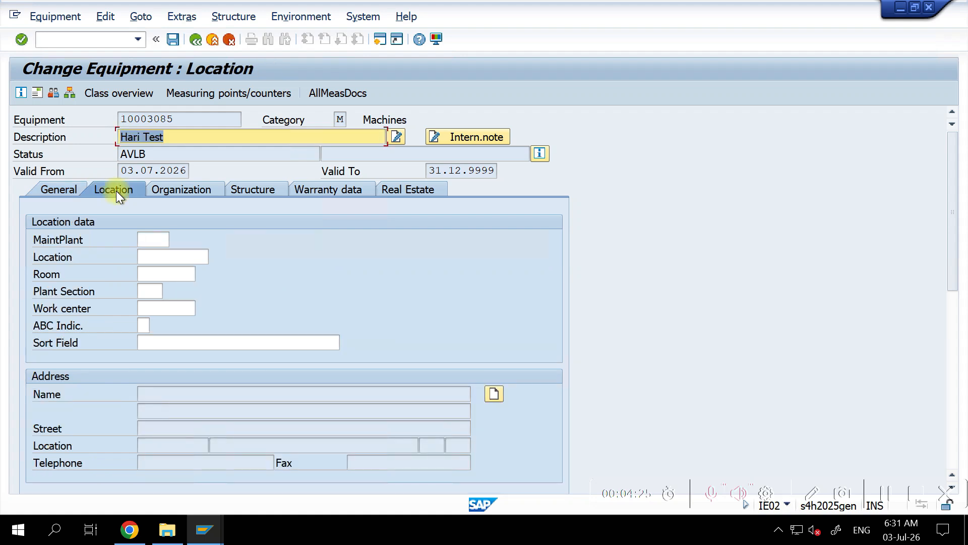
{"action": "left_click", "coordinate": [177, 192]}
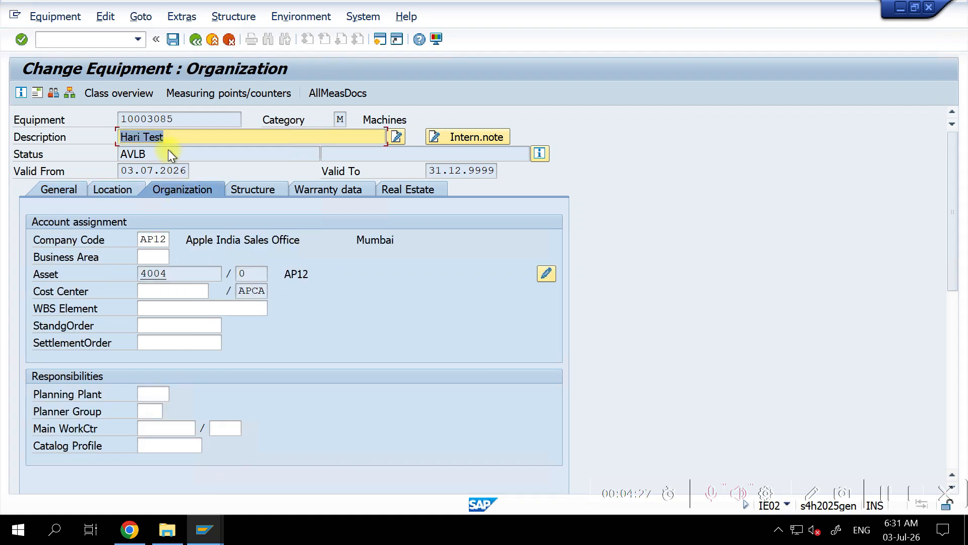
{"action": "left_click", "coordinate": [170, 132]}
{"action": "type", "text": "1"}
{"action": "key", "text": "Return"}
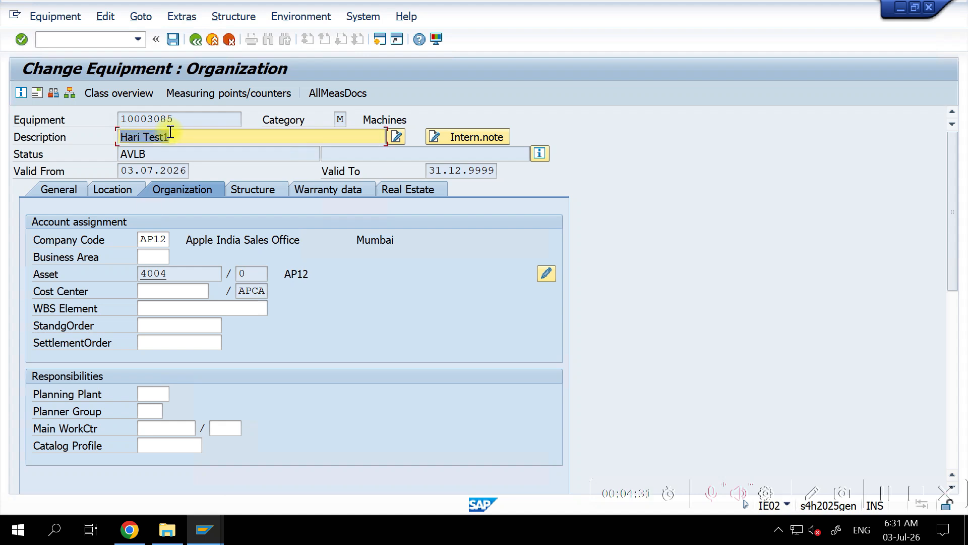
{"action": "left_click", "coordinate": [176, 40]}
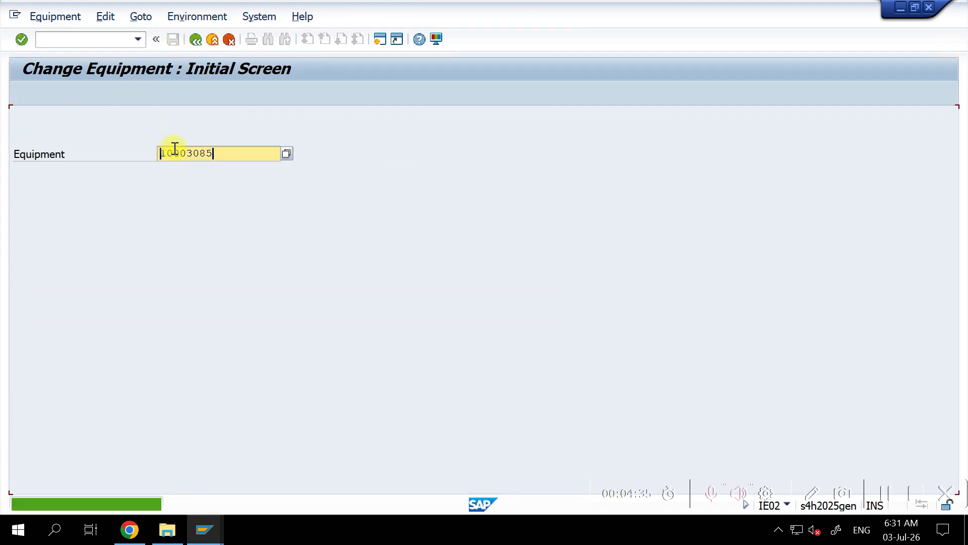
- Reopen the changed equipment and check its description in the assignments of the linked asset 4004
{"action": "key", "text": "Return"}
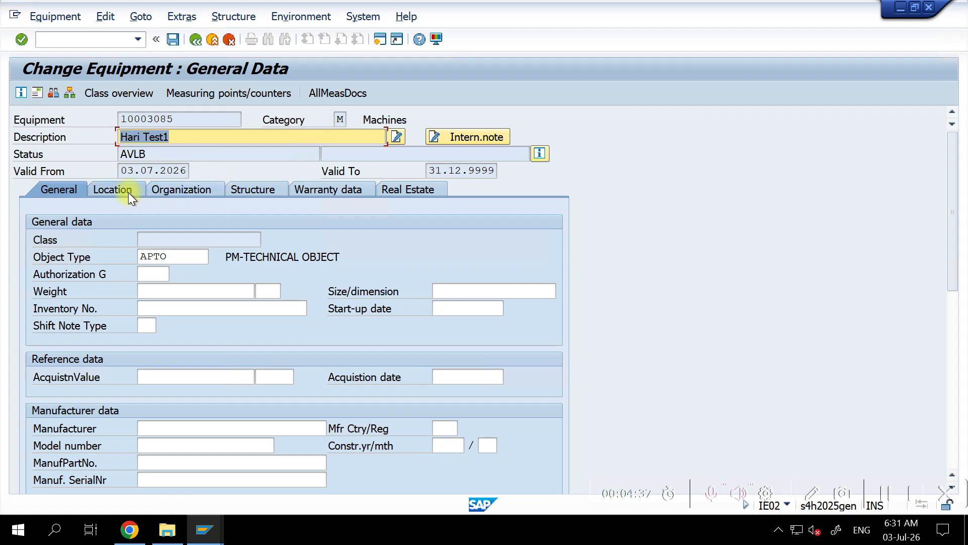
{"action": "left_click", "coordinate": [192, 191]}
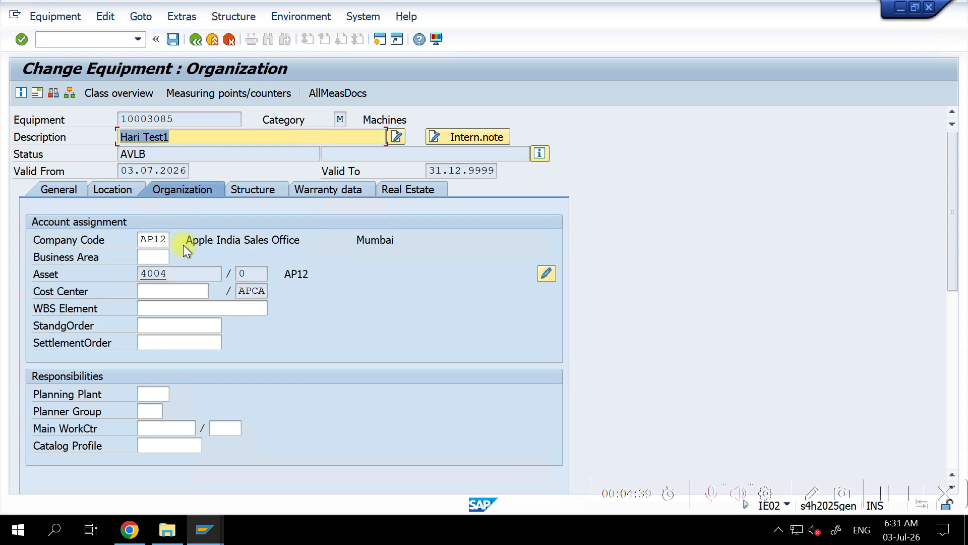
{"action": "left_click", "coordinate": [148, 275]}
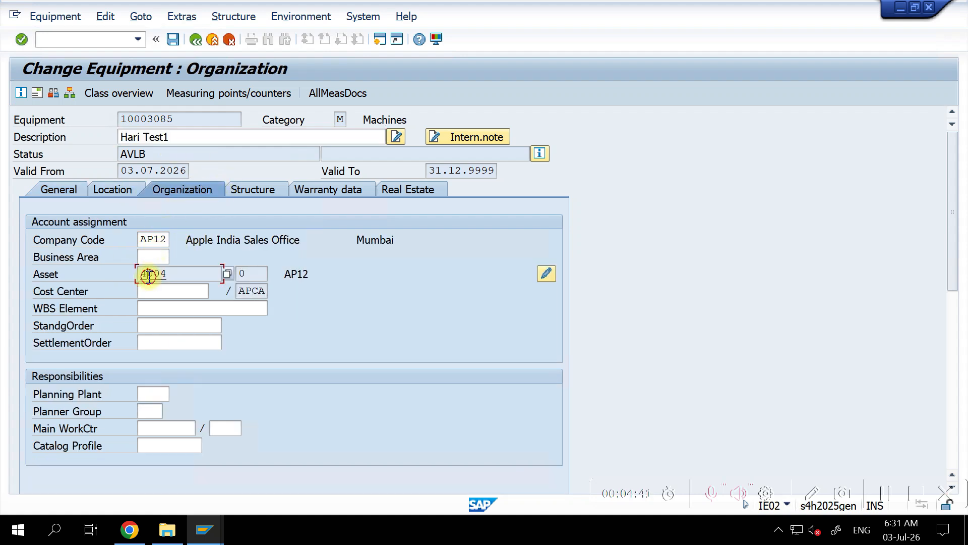
{"action": "left_click", "coordinate": [161, 177]}
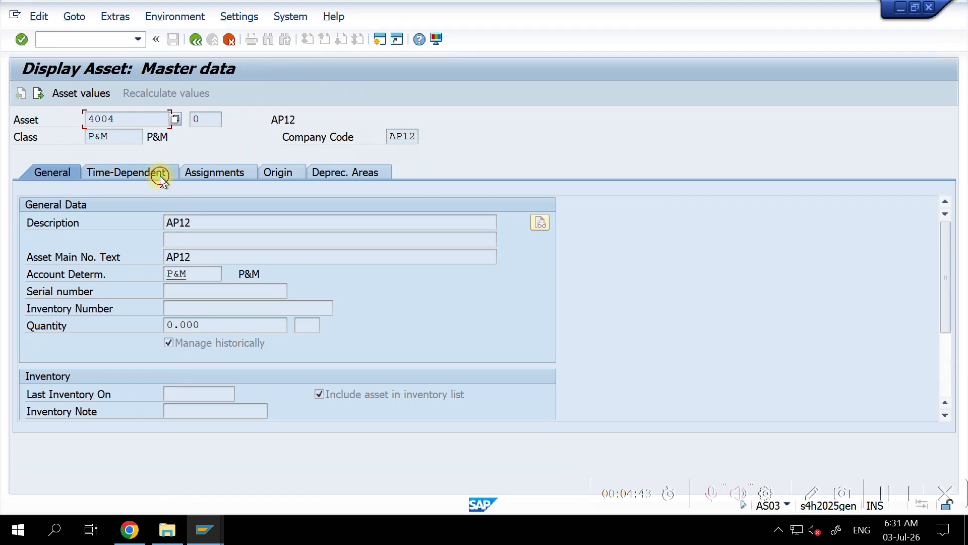
{"action": "left_click", "coordinate": [203, 175]}
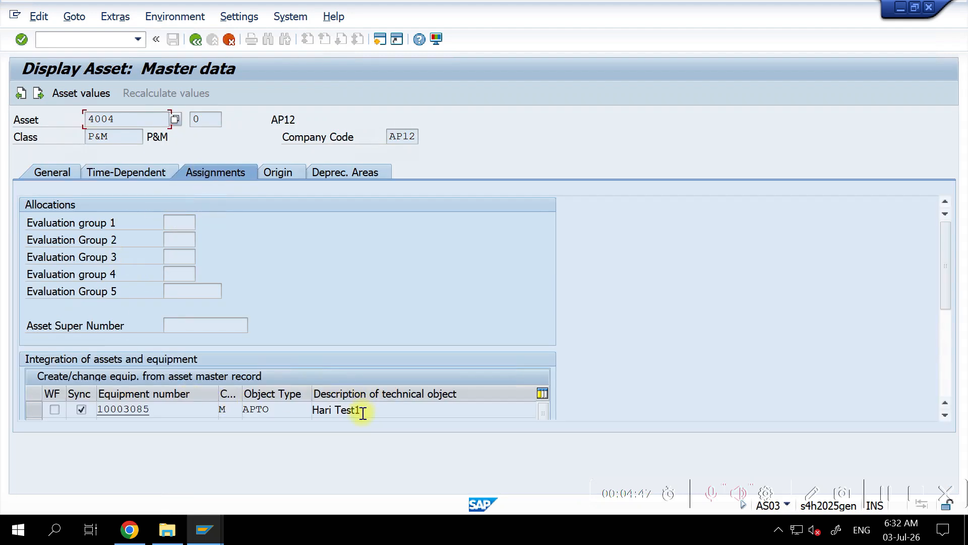
{"action": "left_click_drag", "start_coordinate": [362, 412], "coordinate": [281, 411]}
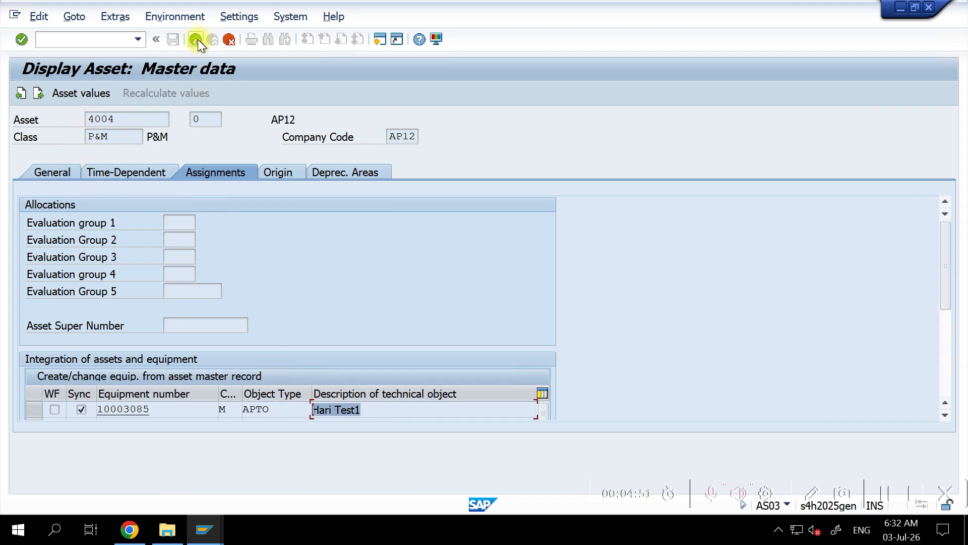
{"action": "left_click_drag", "start_coordinate": [129, 123], "coordinate": [55, 122]}
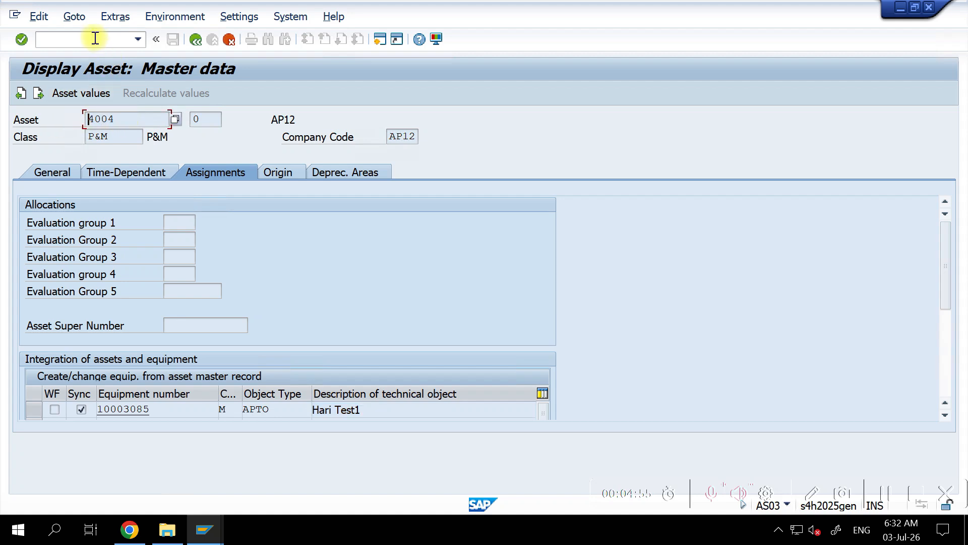
- Return from the asset display to the equipment, and open asset 4004 of company code AP12 with AS02 in a new session
{"action": "left_click", "coordinate": [194, 36]}
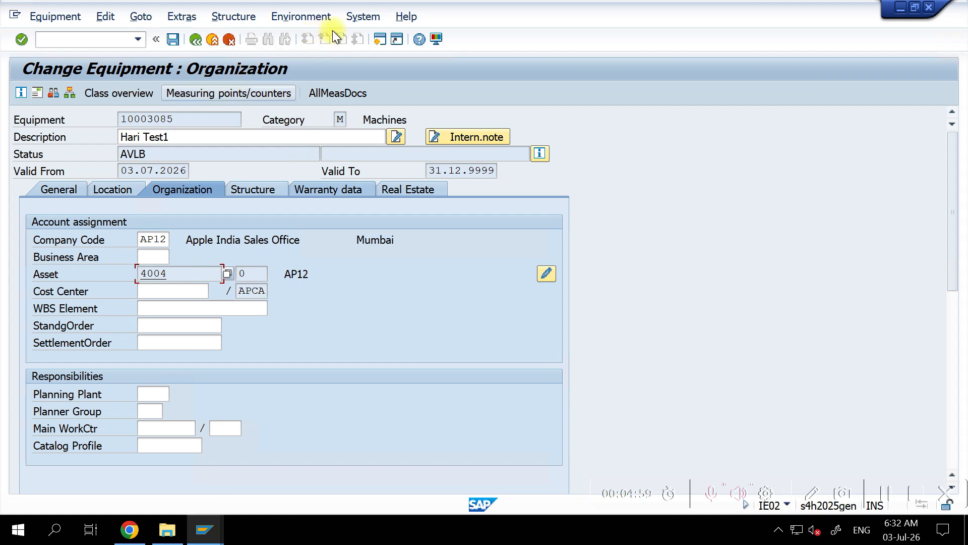
{"action": "left_click", "coordinate": [379, 38]}
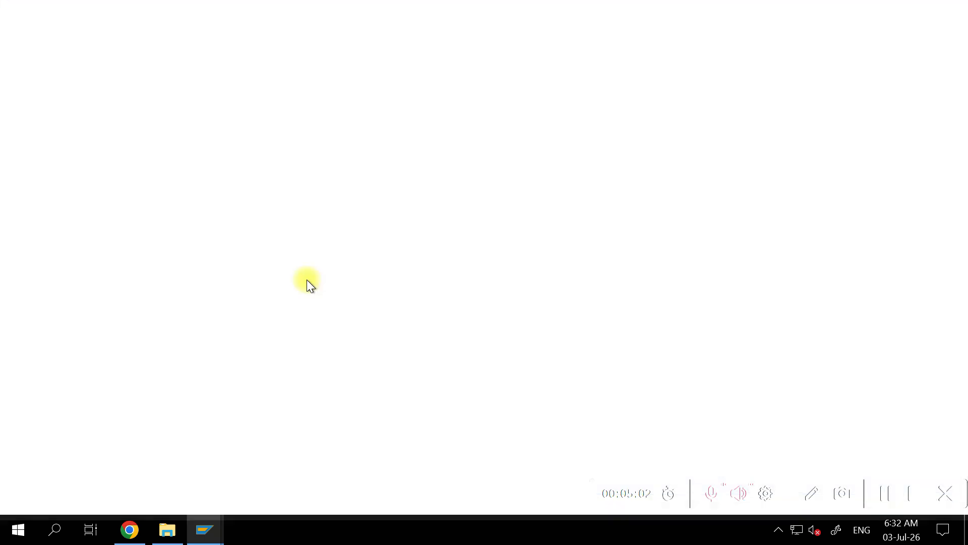
{"action": "type", "text": "AS02"}
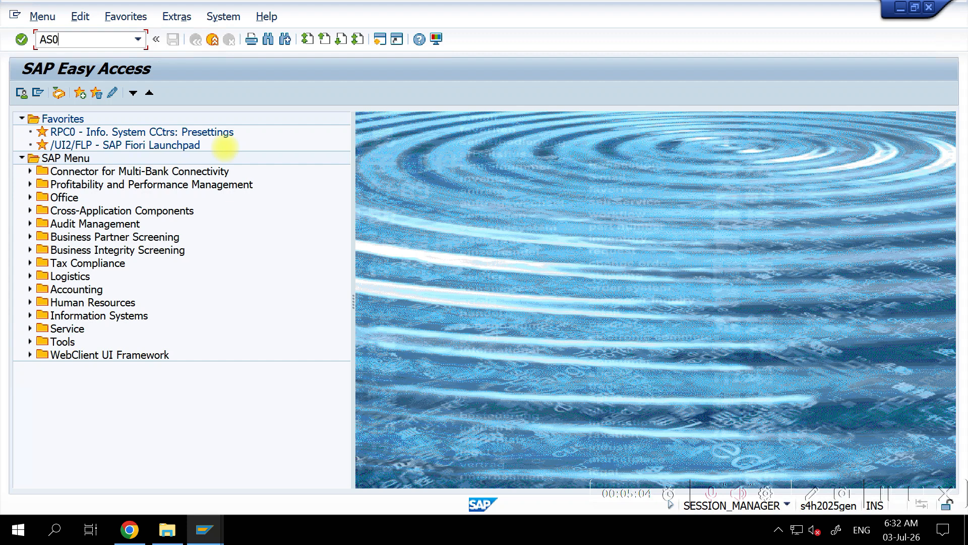
{"action": "key", "text": "Return"}
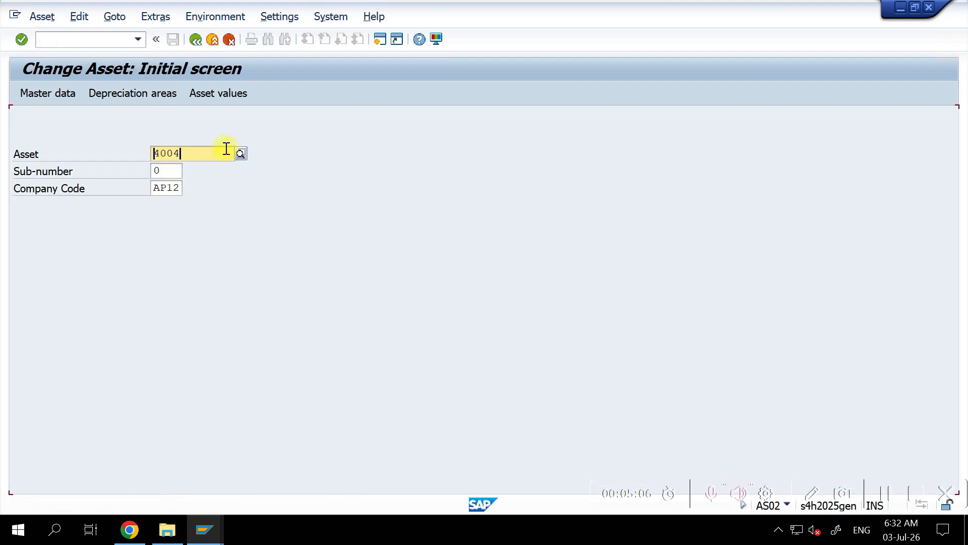
{"action": "double_click", "coordinate": [228, 152]}
{"action": "key", "text": "Return"}
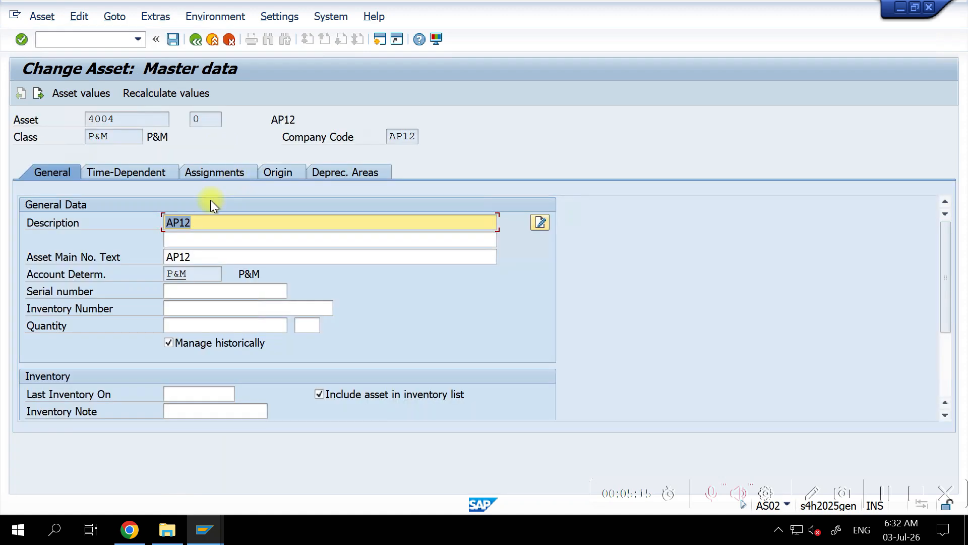
- Try to change the asset's description to AP123 and save it
{"action": "left_click", "coordinate": [194, 222]}
{"action": "type", "text": "3"}
{"action": "left_click", "coordinate": [173, 40]}
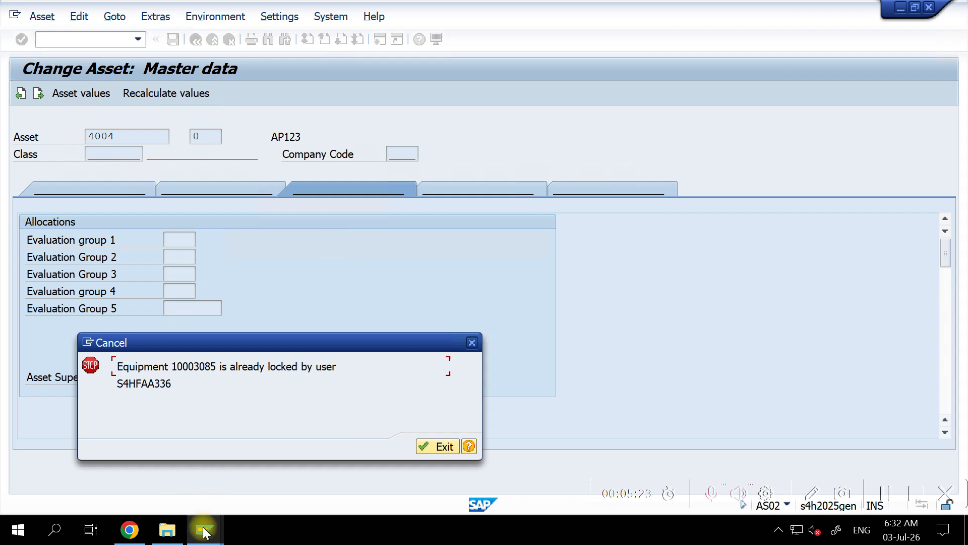
- Switch to the equipment session and leave the change screen of equipment 10003085 to release its lock
{"action": "mouse_move", "coordinate": [204, 532]}
{"action": "left_click", "coordinate": [362, 467]}
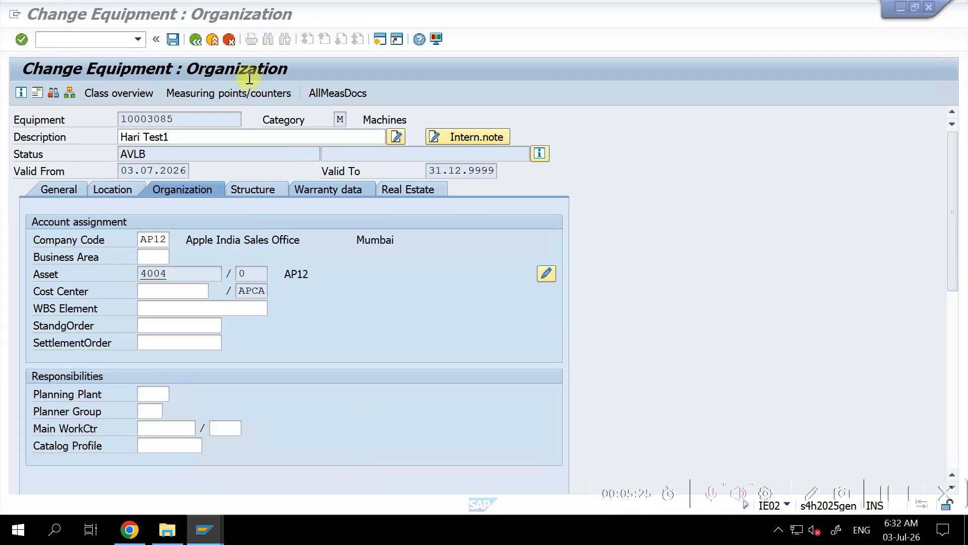
{"action": "left_click", "coordinate": [214, 43]}
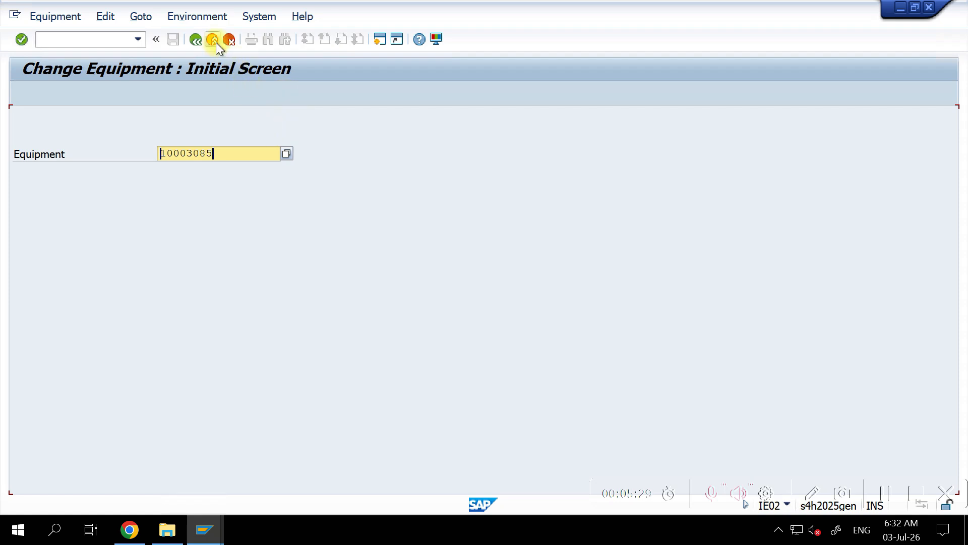
{"action": "key", "text": "ctrl+a"}
- Return to the asset session, dismiss the lock error and reopen asset 4004 for changing with AS02
{"action": "left_click", "coordinate": [198, 540]}
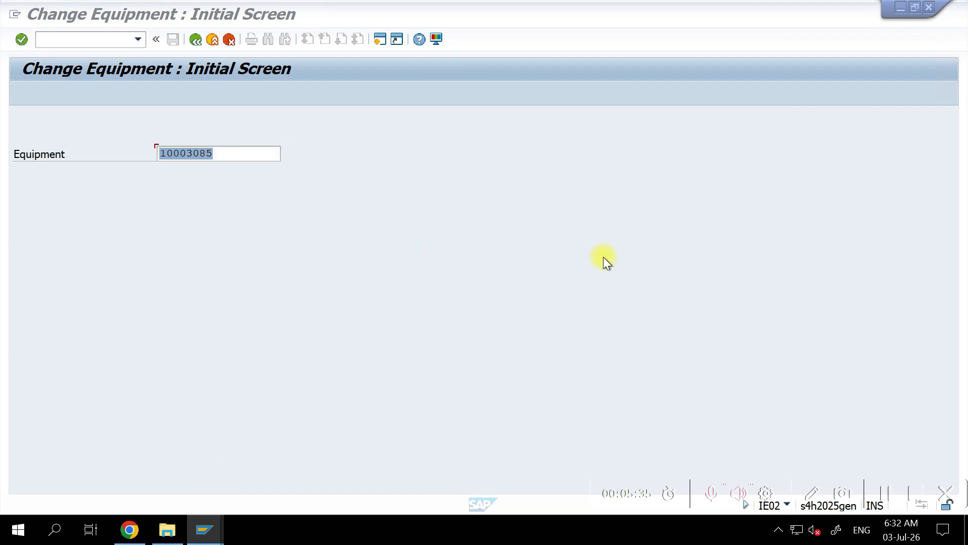
{"action": "key", "text": "alt+Tab"}
{"action": "mouse_move", "coordinate": [211, 534]}
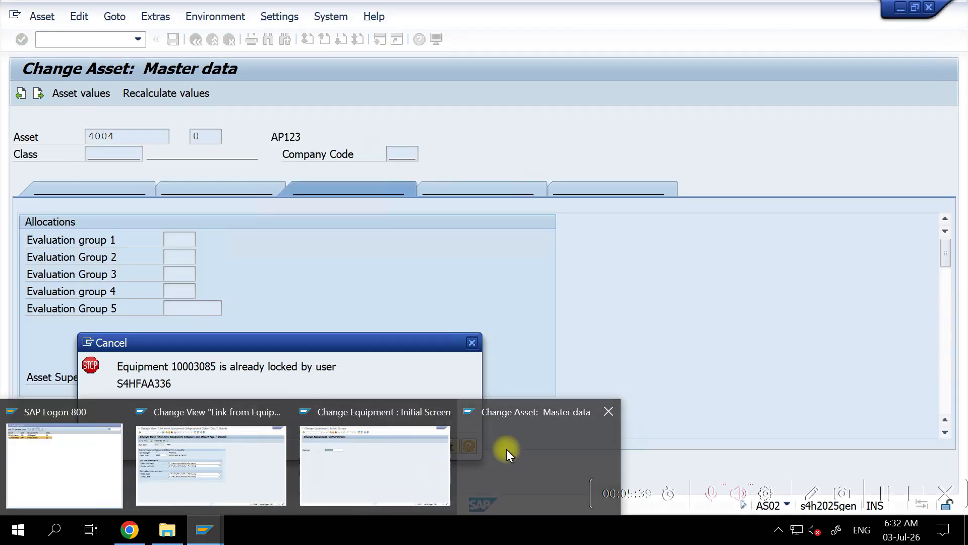
{"action": "left_click", "coordinate": [506, 449]}
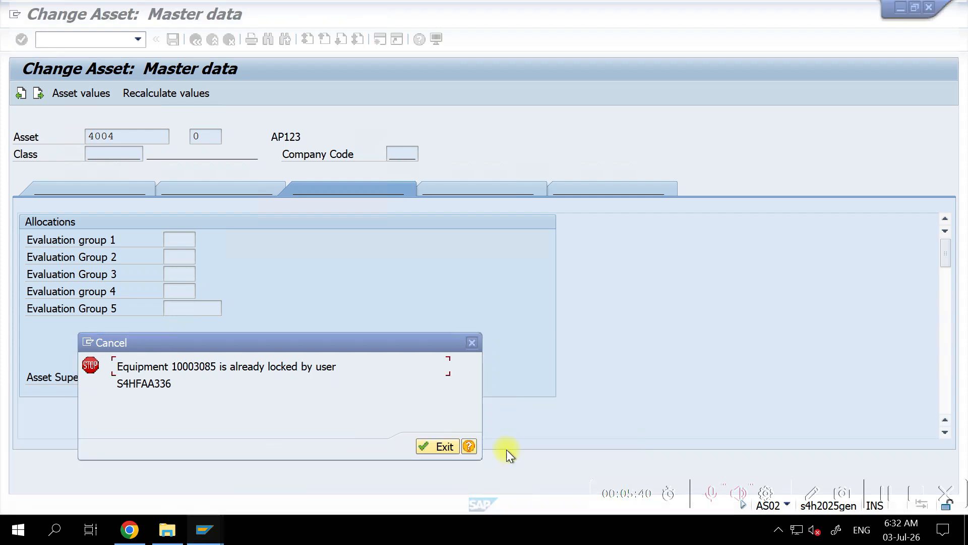
{"action": "left_click", "coordinate": [471, 344]}
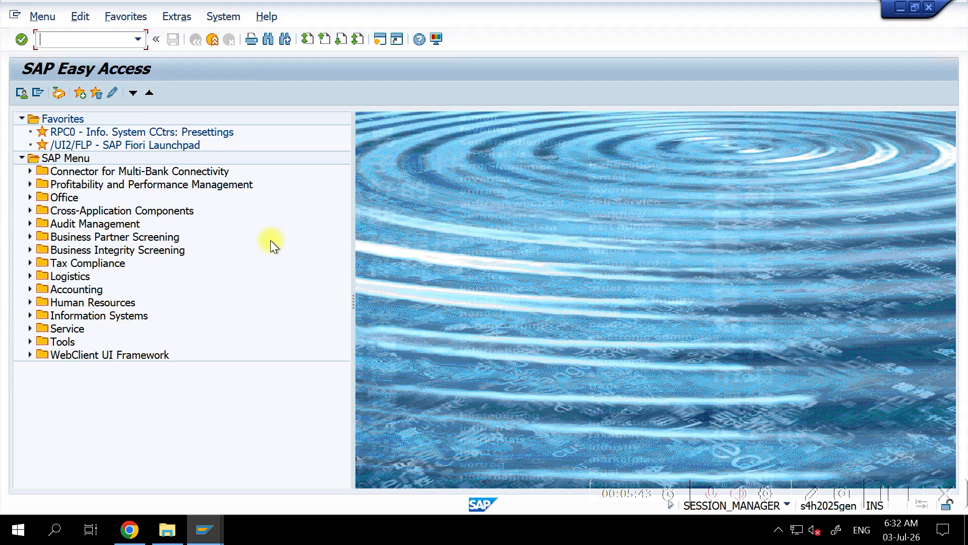
{"action": "type", "text": "AS02"}
{"action": "key", "text": "Return"}
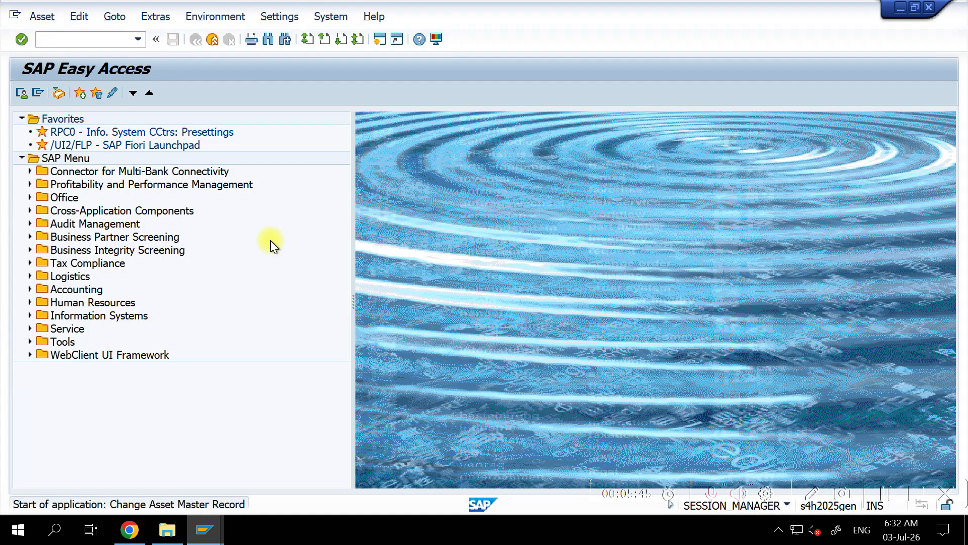
{"action": "key", "text": "Return"}
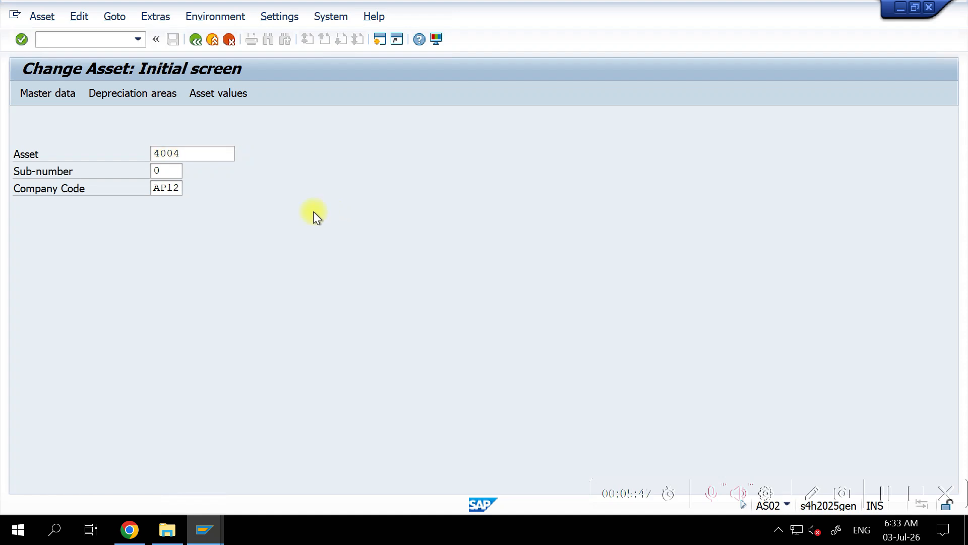
- Set the description of asset 4004 to AP123 and save the asset
{"action": "left_click", "coordinate": [193, 223]}
{"action": "type", "text": "3"}
{"action": "key", "text": "Return"}
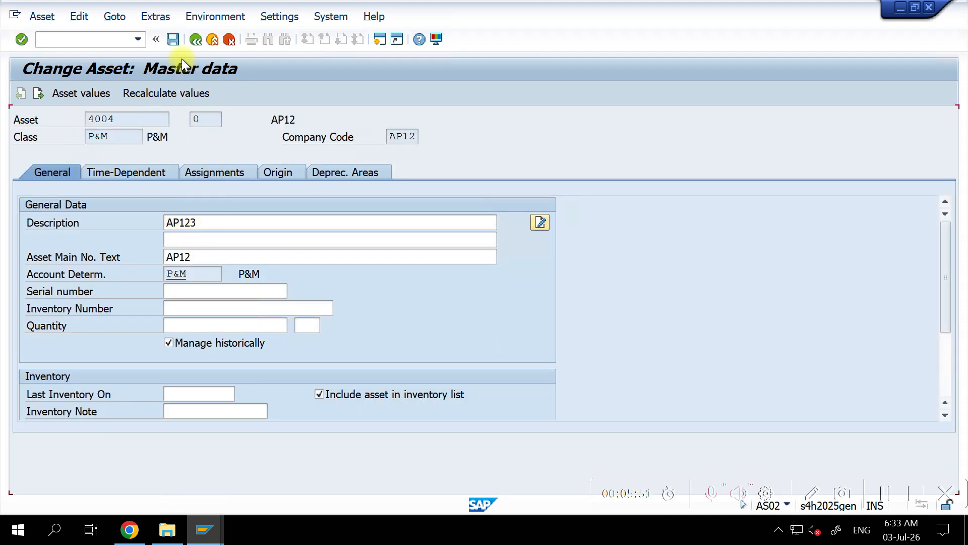
{"action": "left_click", "coordinate": [173, 40]}
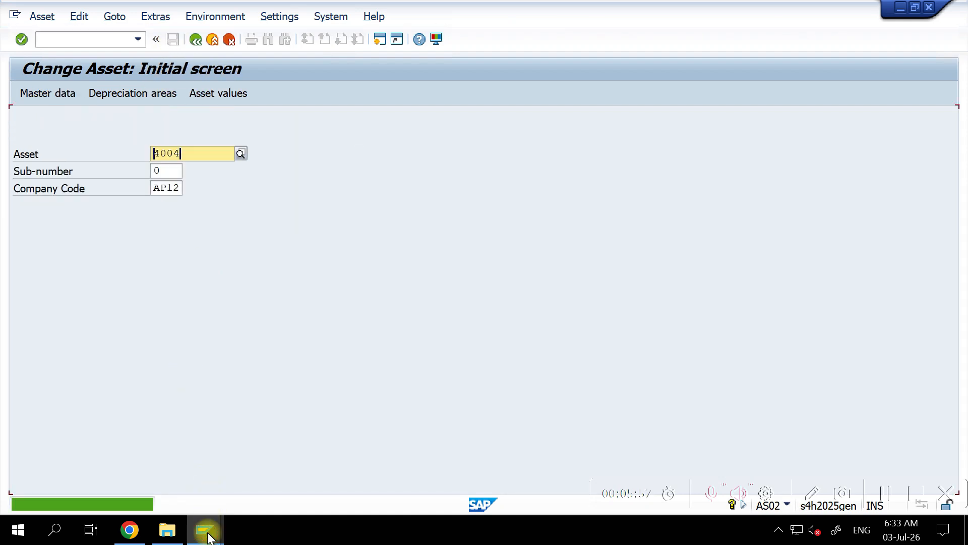
- Reopen equipment 10003085 in the other session and check the linked asset's description in its organization data
{"action": "mouse_move", "coordinate": [208, 536]}
{"action": "left_click", "coordinate": [368, 480]}
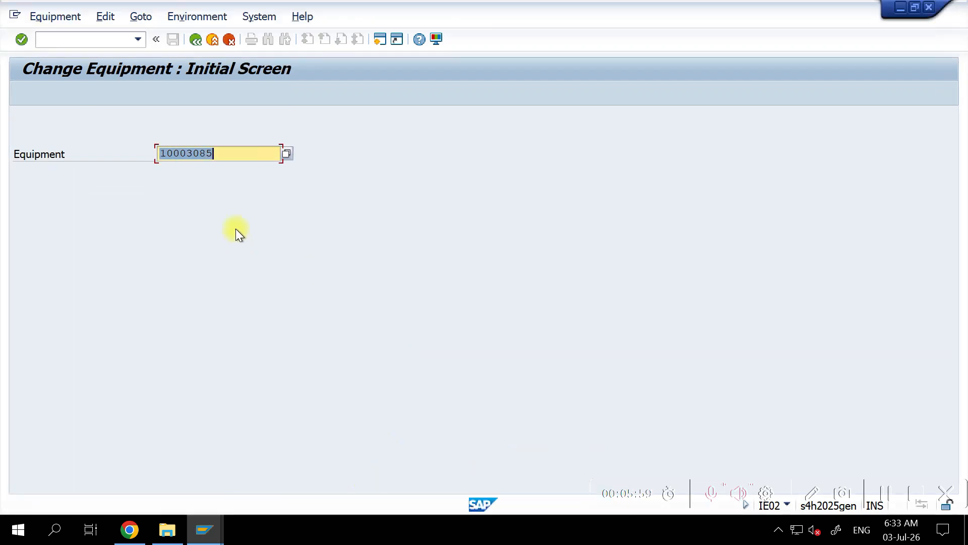
{"action": "key", "text": "Return"}
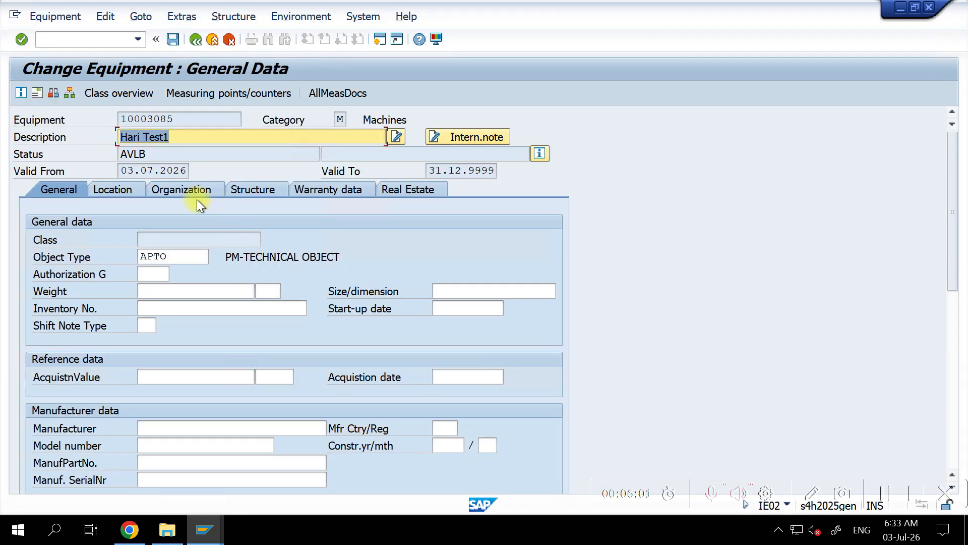
{"action": "left_click", "coordinate": [187, 191]}
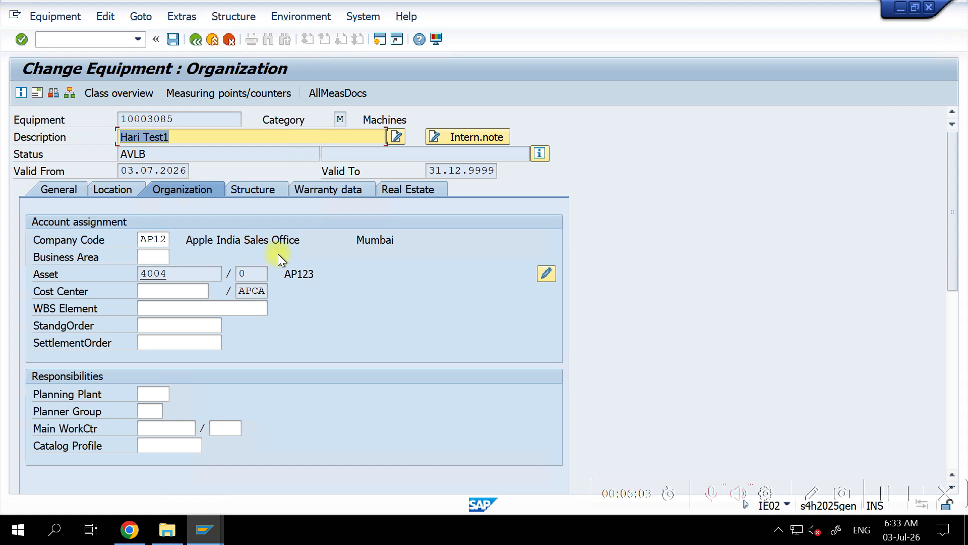
{"action": "left_click_drag", "start_coordinate": [291, 274], "coordinate": [316, 274]}
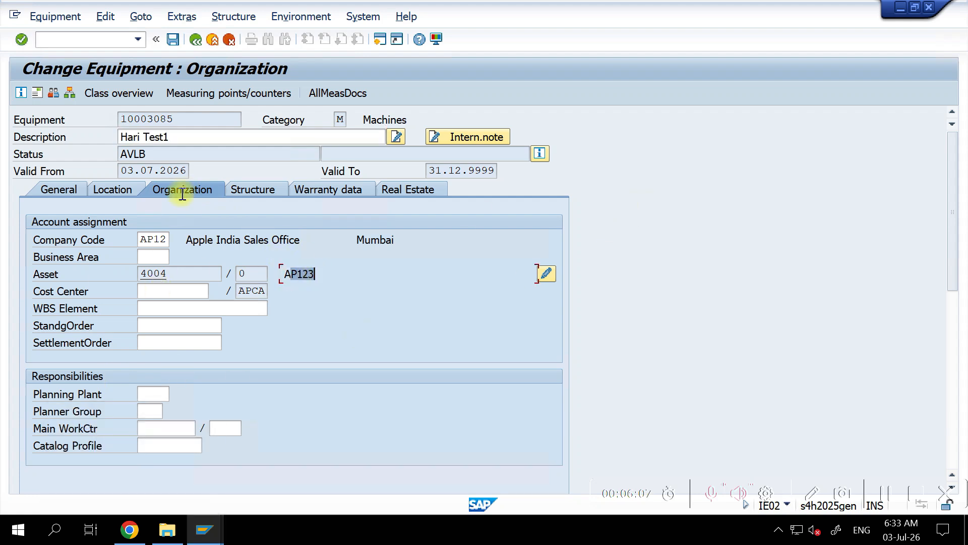
{"action": "left_click_drag", "start_coordinate": [179, 117], "coordinate": [71, 118]}
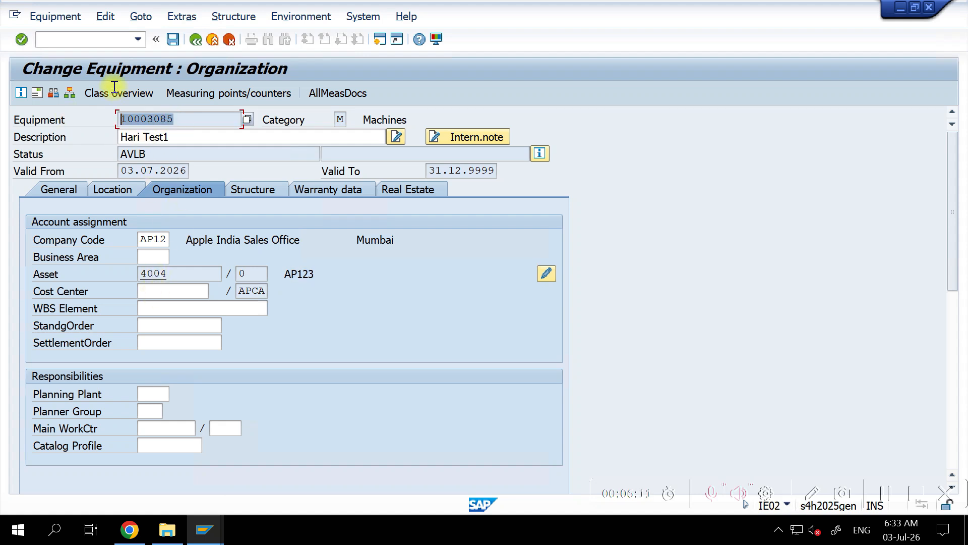
- Switch to the asset session and start creating a P&M-class asset in company code AP12 with AS01
{"action": "left_click", "coordinate": [51, 39]}
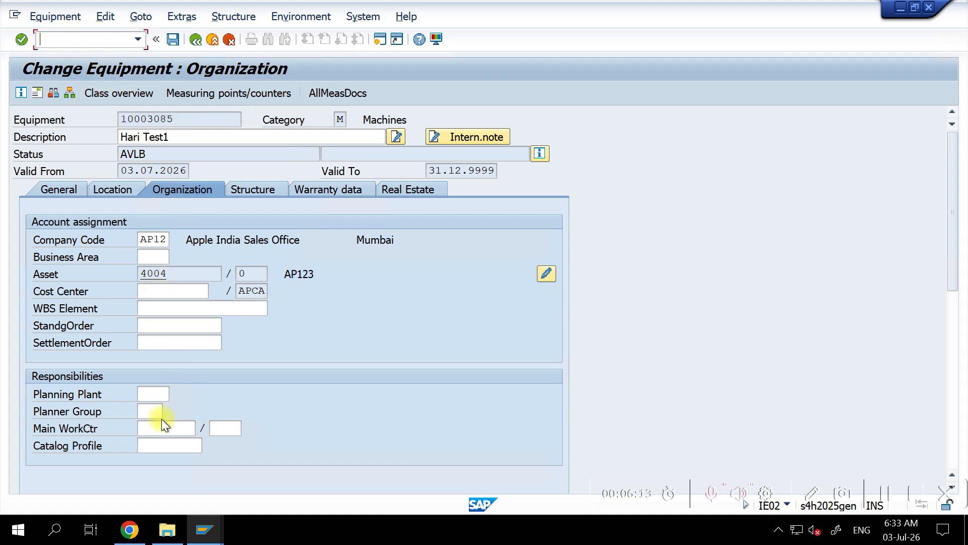
{"action": "mouse_move", "coordinate": [207, 536]}
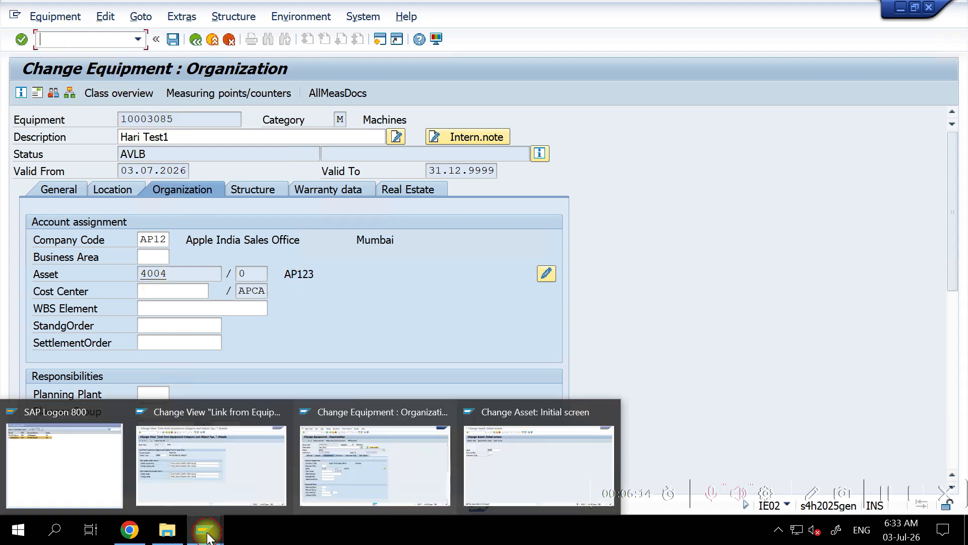
{"action": "left_click", "coordinate": [492, 462]}
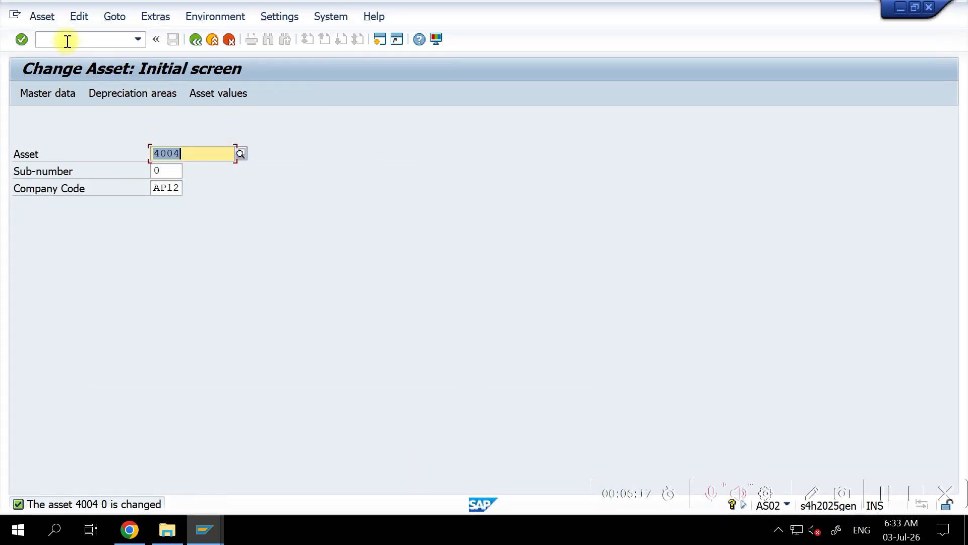
{"action": "left_click", "coordinate": [67, 41]}
{"action": "type", "text": "/nAS01"}
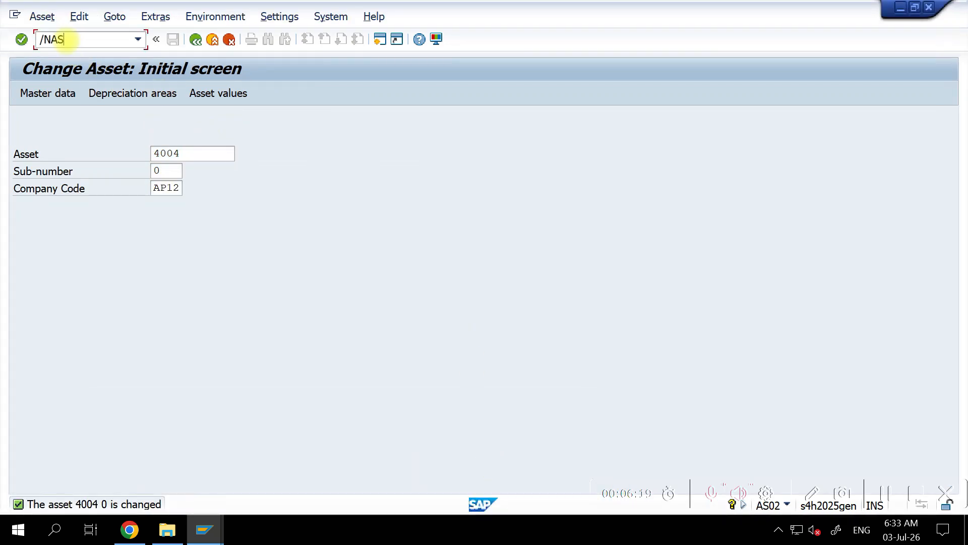
{"action": "key", "text": "Return"}
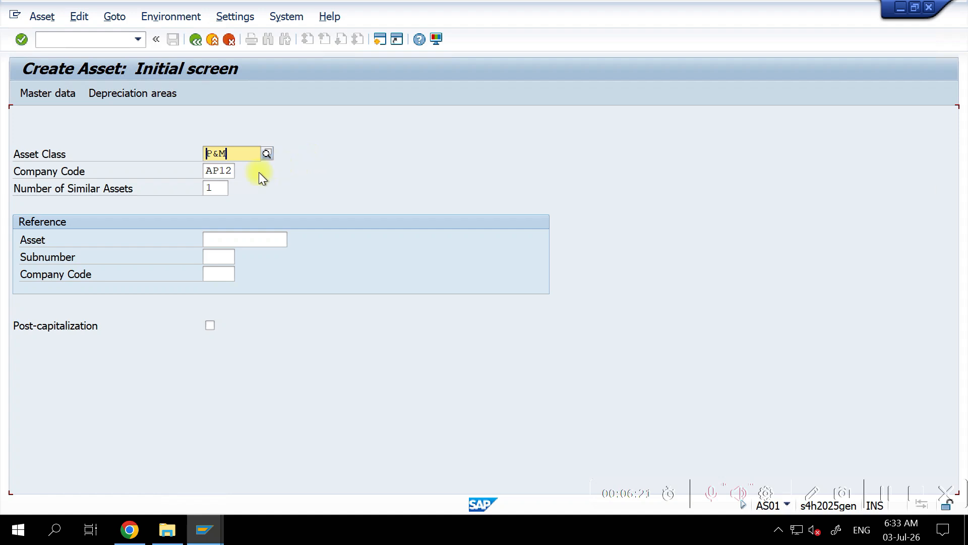
{"action": "key", "text": "Return"}
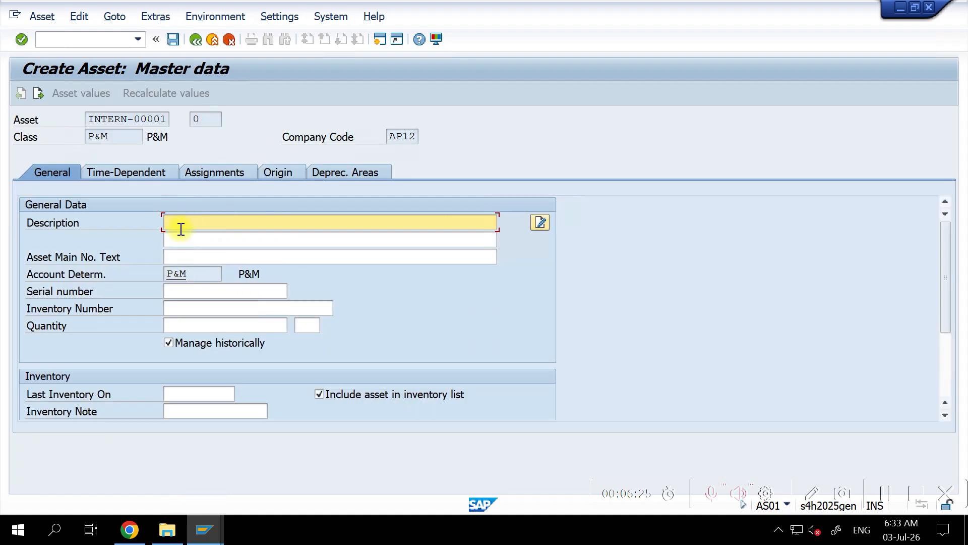
- Enter AA-PM as the new asset's description and assign cost center AP12M10100 in its time-dependent data
{"action": "type", "text": "AA-PM"}
{"action": "key", "text": "Return"}
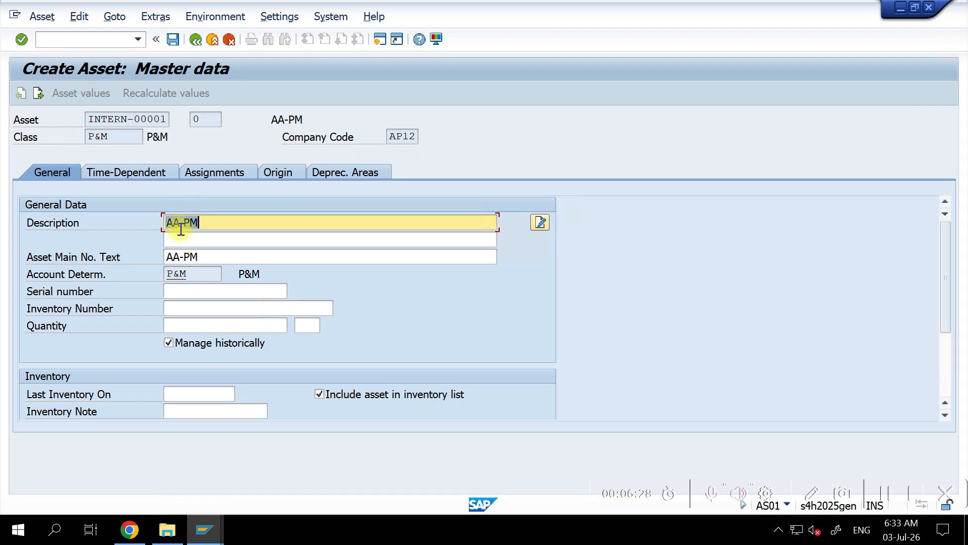
{"action": "left_click", "coordinate": [140, 172]}
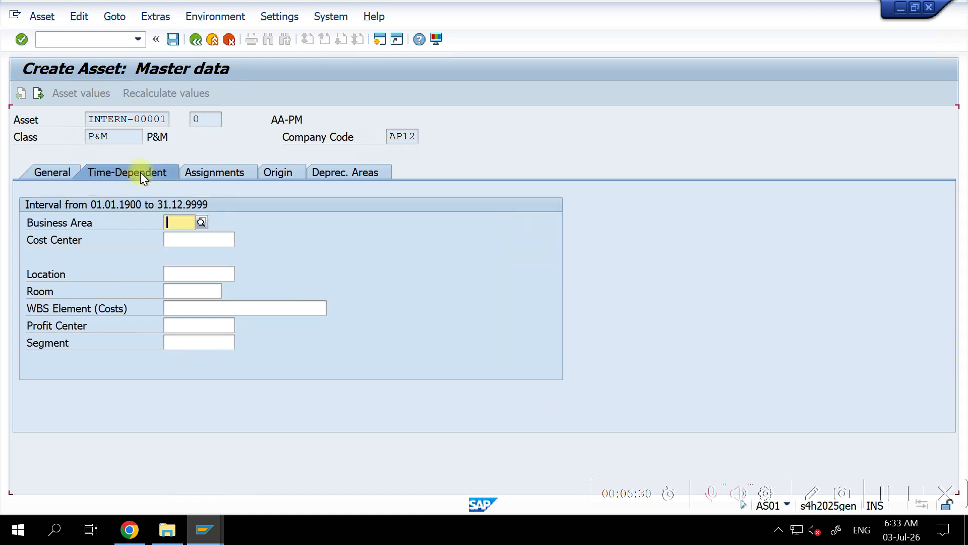
{"action": "left_click", "coordinate": [190, 240]}
{"action": "left_click", "coordinate": [201, 255]}
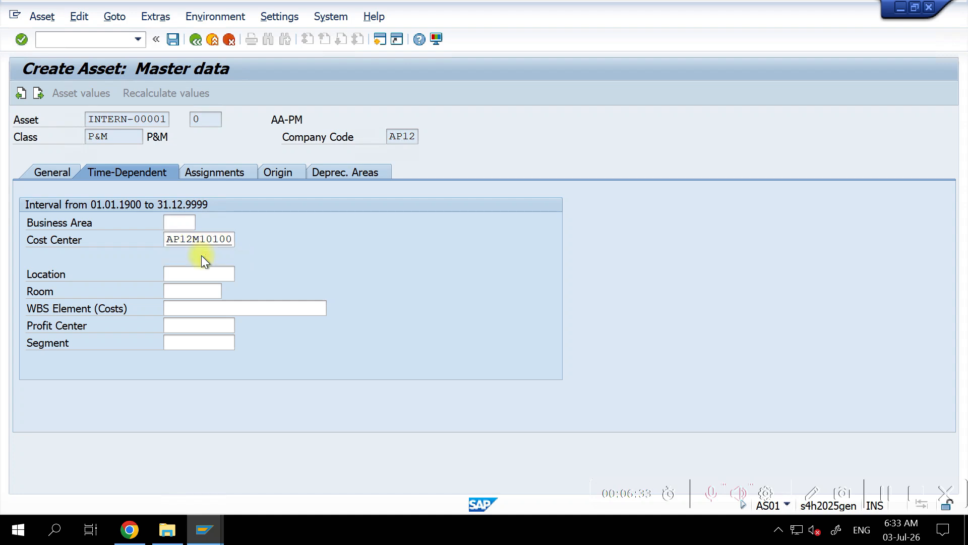
{"action": "key", "text": "Return"}
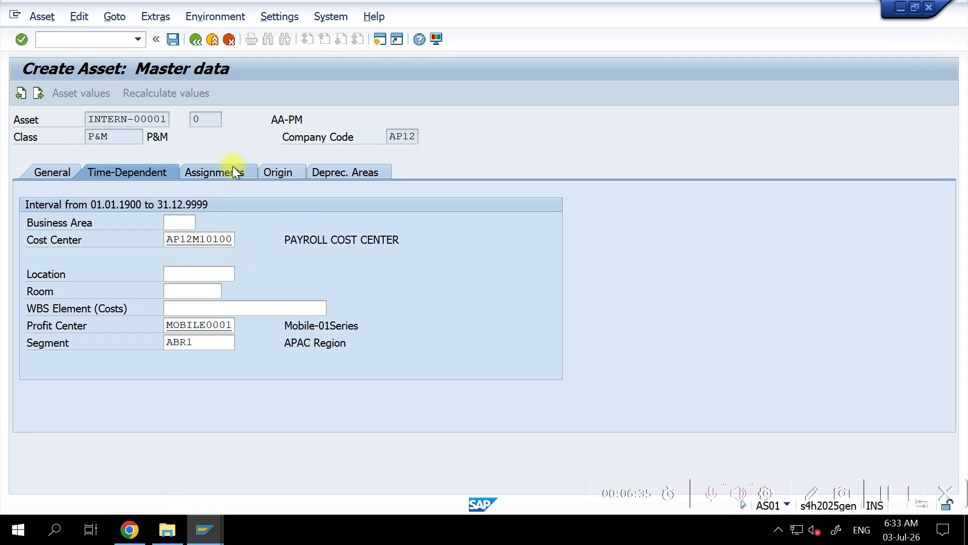
- Review the new asset's origin, depreciation areas and equipment assignment, and save the asset
{"action": "left_click", "coordinate": [231, 168]}
{"action": "left_click", "coordinate": [285, 169]}
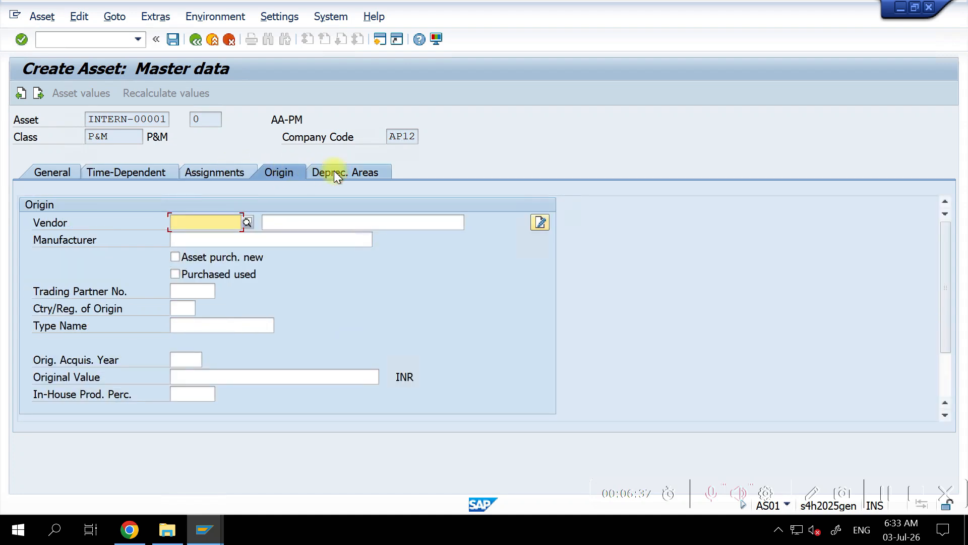
{"action": "left_click", "coordinate": [330, 172]}
{"action": "left_click", "coordinate": [267, 170]}
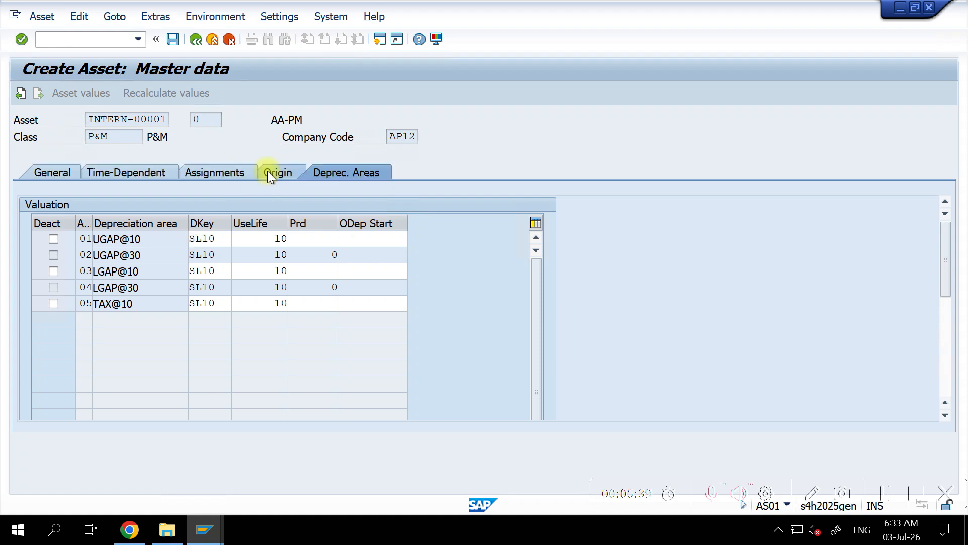
{"action": "left_click", "coordinate": [223, 178]}
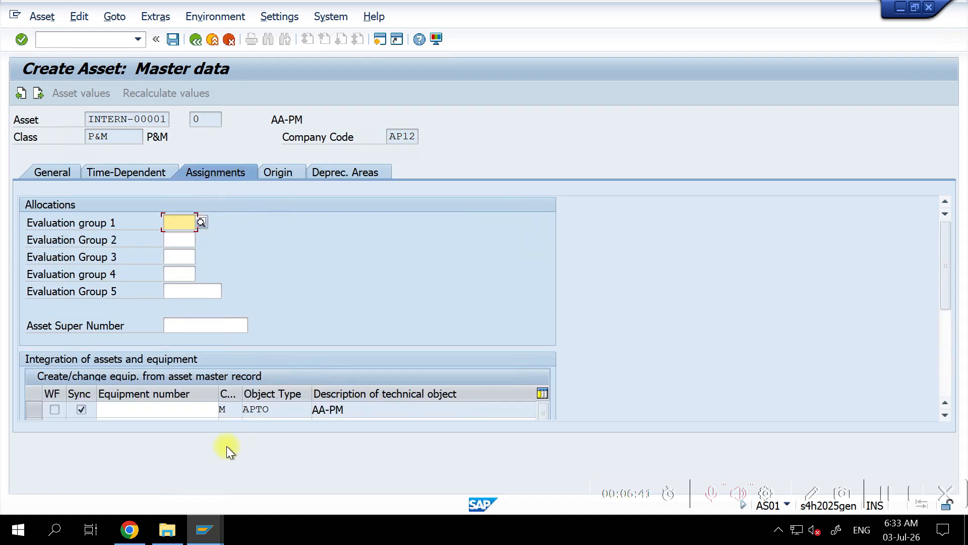
{"action": "left_click_drag", "start_coordinate": [942, 298], "coordinate": [947, 318]}
{"action": "left_click", "coordinate": [172, 40]}
- Display the newly created asset and open its linked equipment from the assignments
{"action": "left_click", "coordinate": [42, 16]}
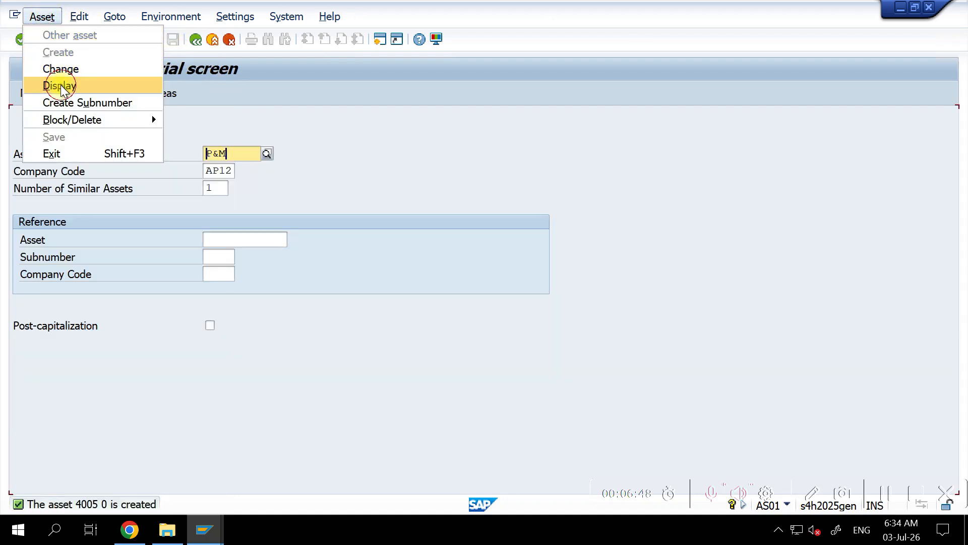
{"action": "left_click", "coordinate": [60, 87]}
{"action": "key", "text": "Return"}
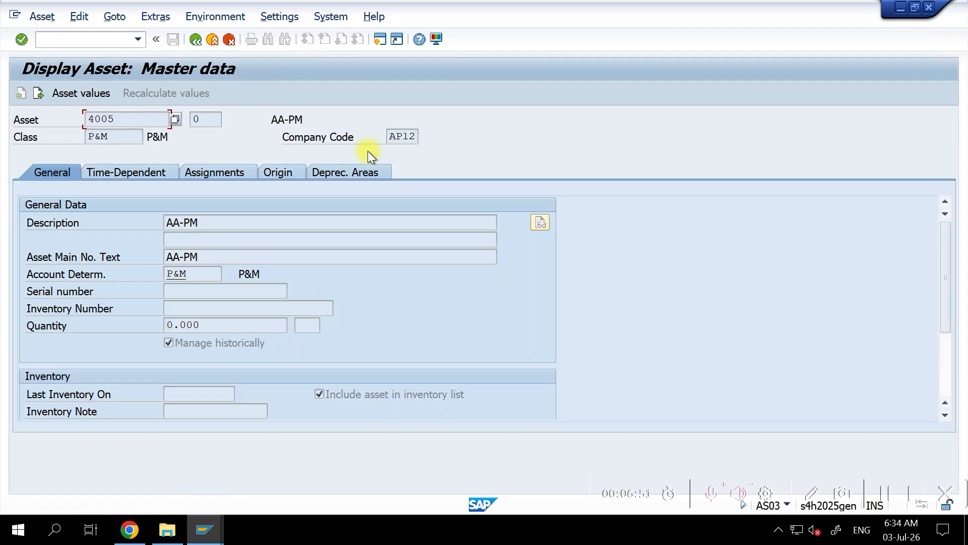
{"action": "left_click", "coordinate": [213, 174]}
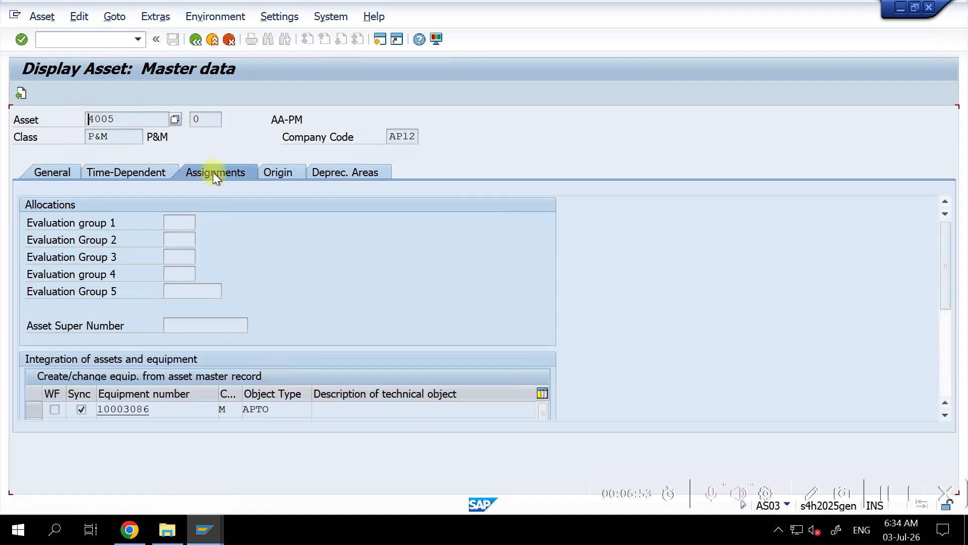
{"action": "left_click", "coordinate": [160, 409]}
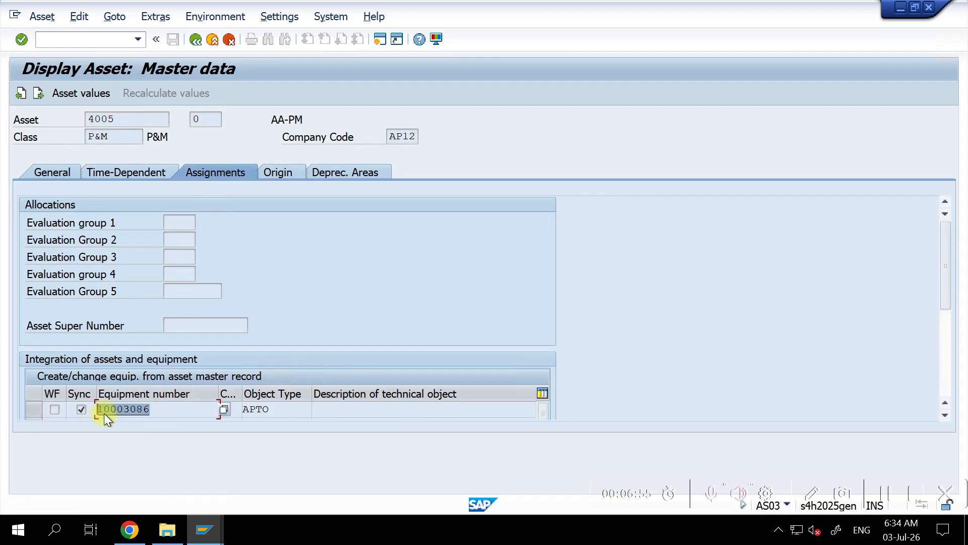
{"action": "double_click", "coordinate": [122, 408]}
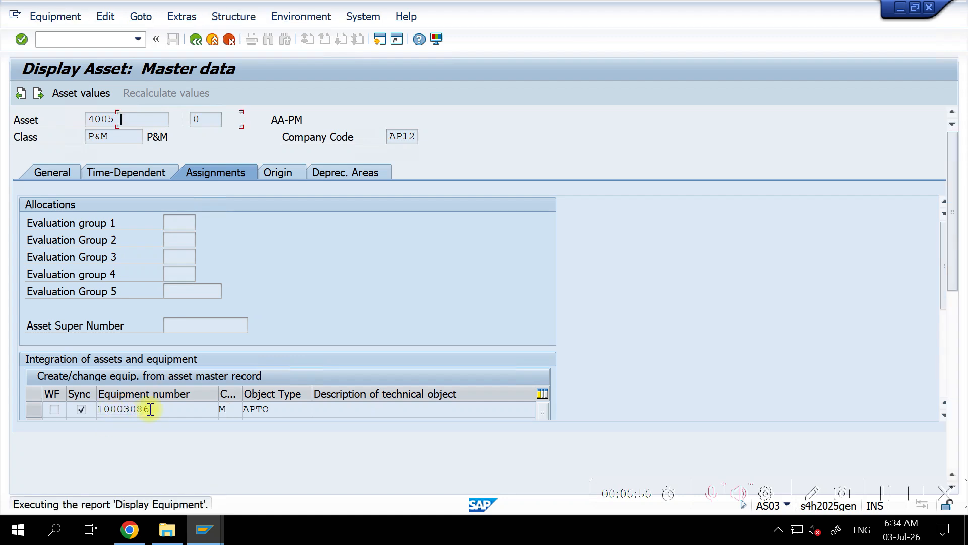